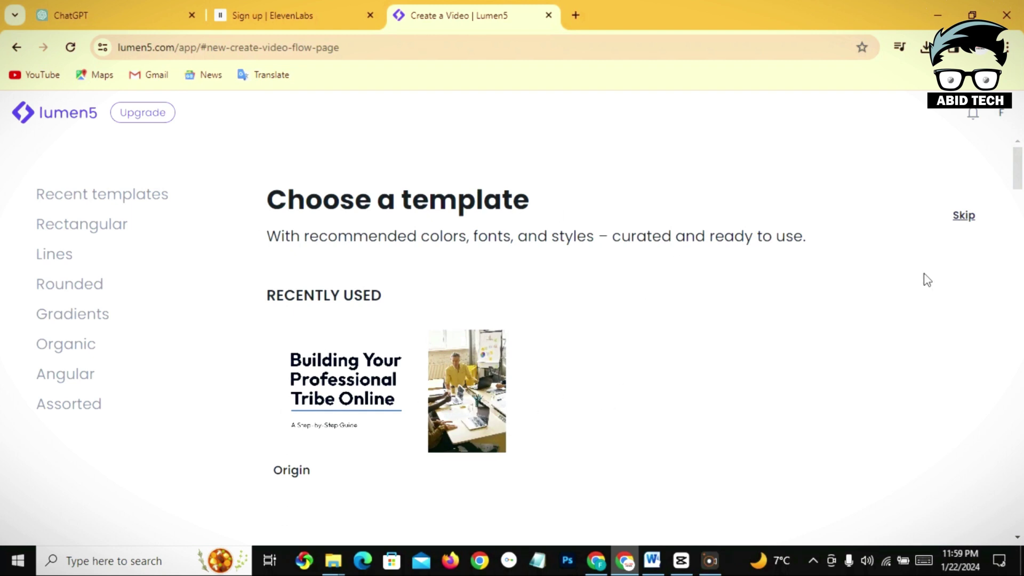
Start a new Voiceover video without a template and dismiss the initial voiceover source prompt
left_click(964, 217)
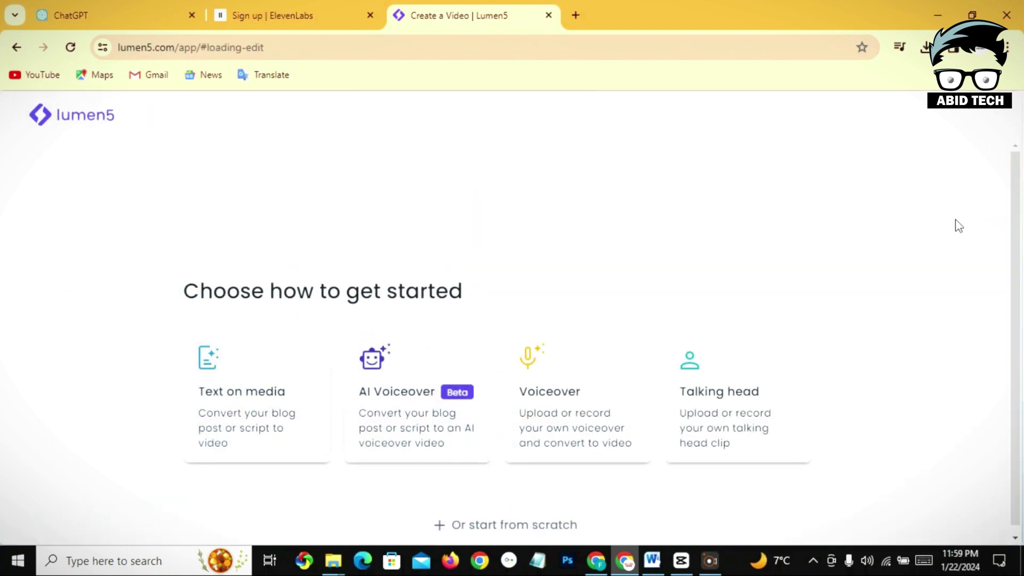
left_click(543, 406)
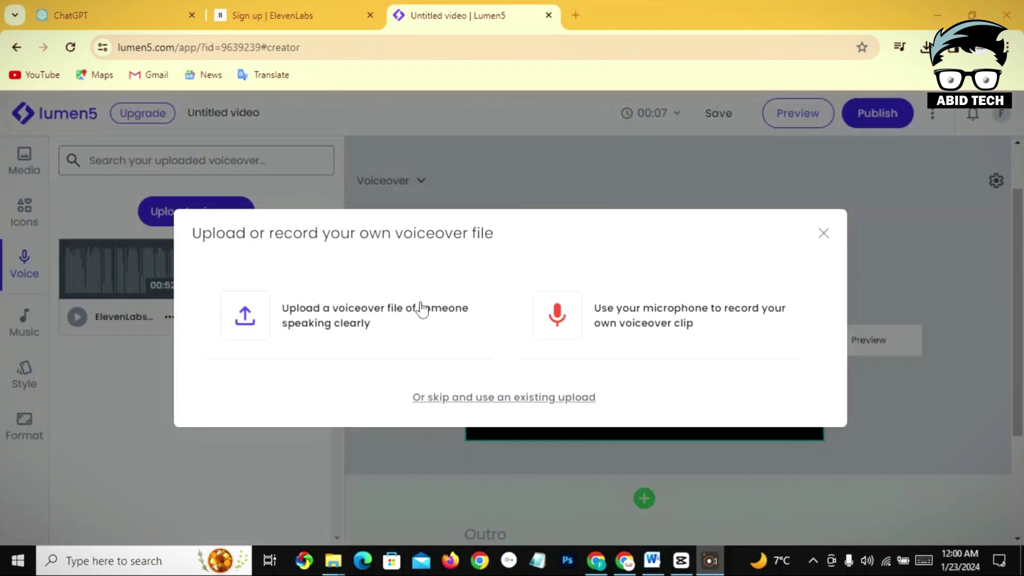
left_click(824, 239)
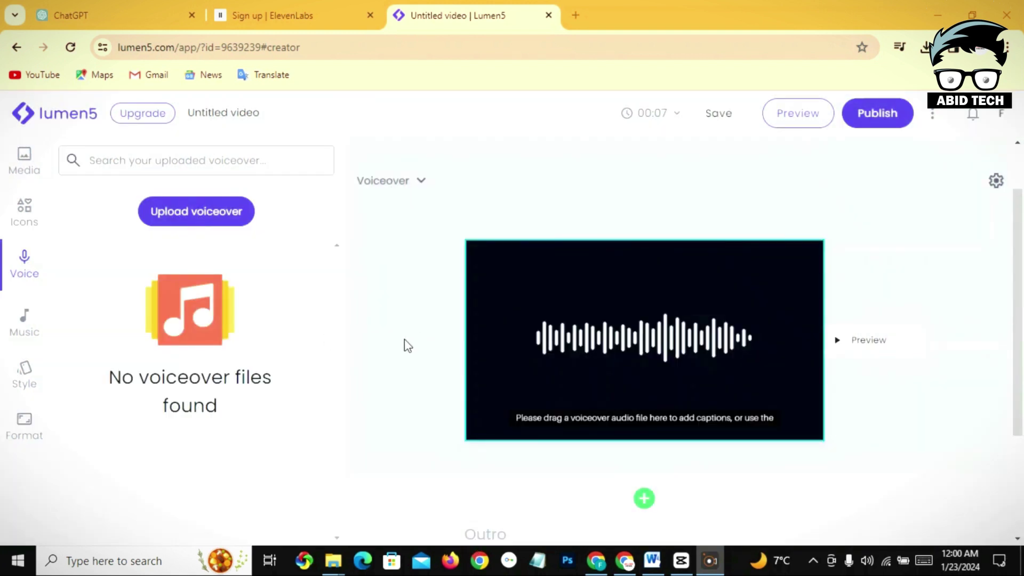
Upload the ElevenLabs_2024-01-22T18_28_11 voiceover file from the Downloads folder
left_click(219, 216)
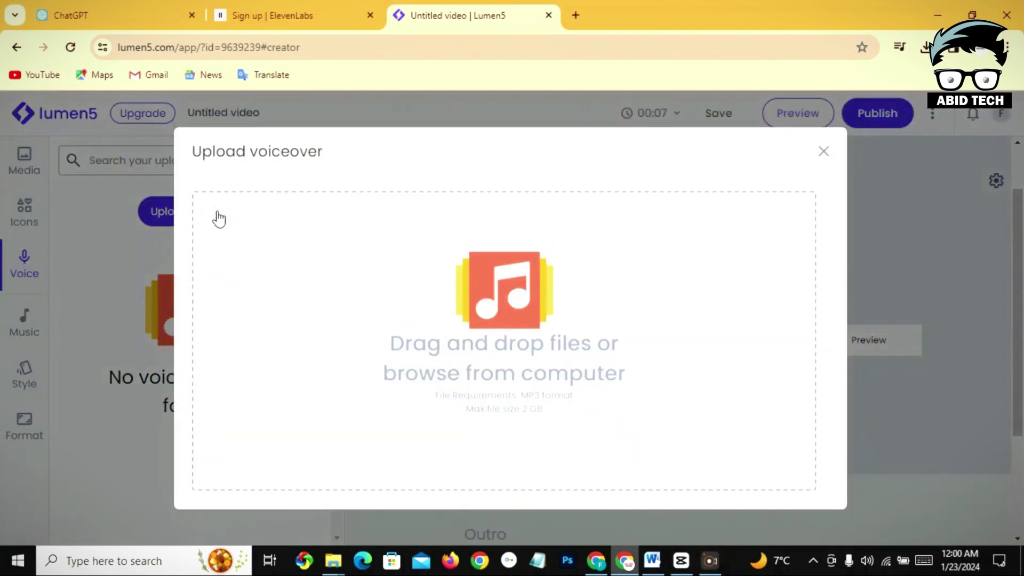
left_click(537, 309)
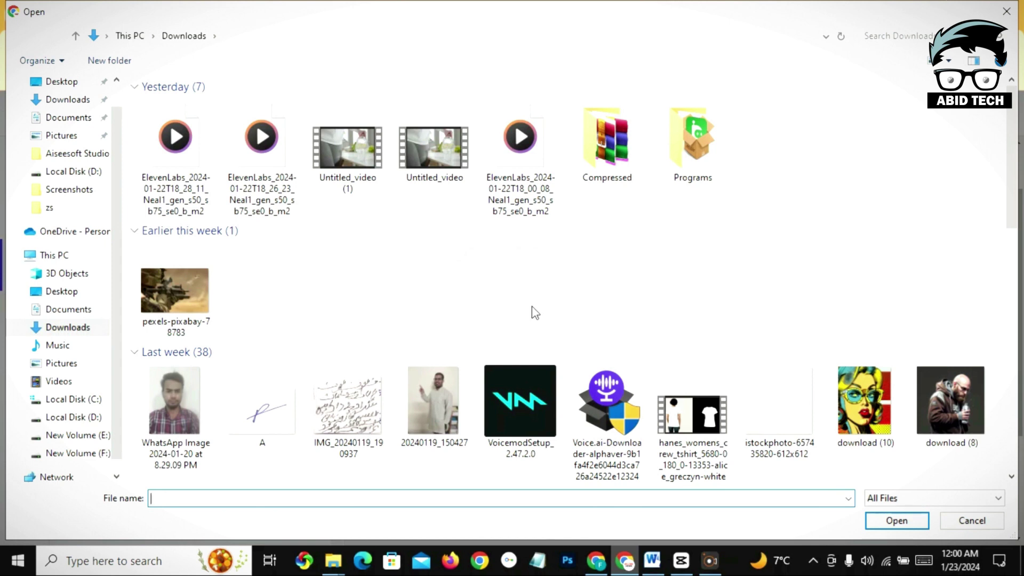
double_click(155, 180)
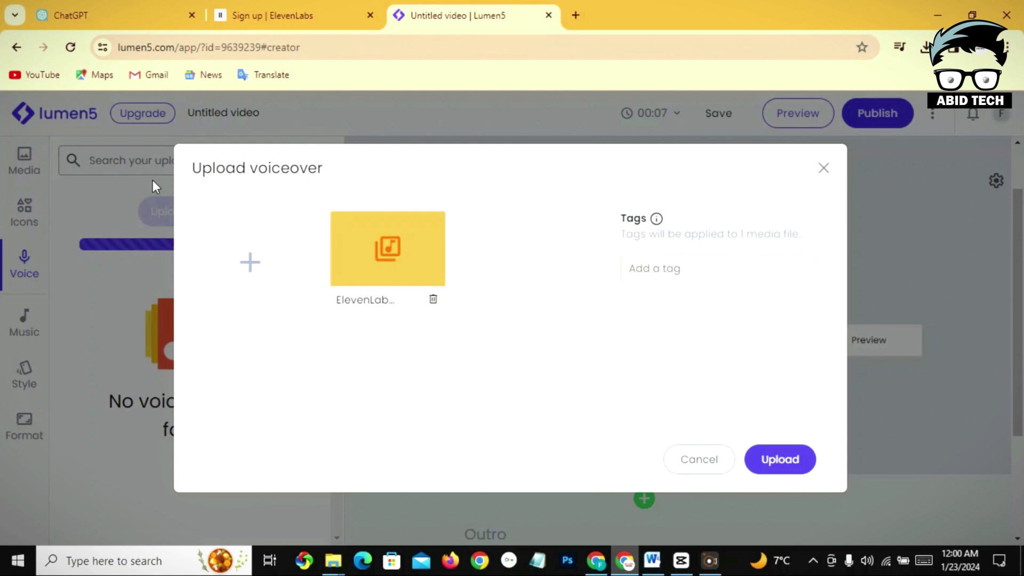
left_click(768, 465)
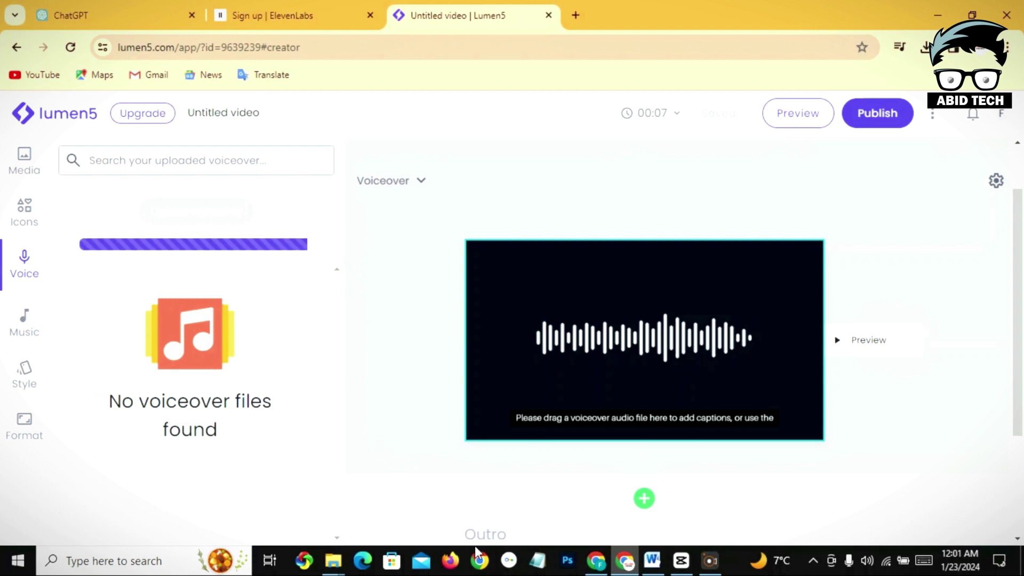
Apply the uploaded ElevenLabs voiceover to the video and look through the generated scenes
mouse_move(155, 284)
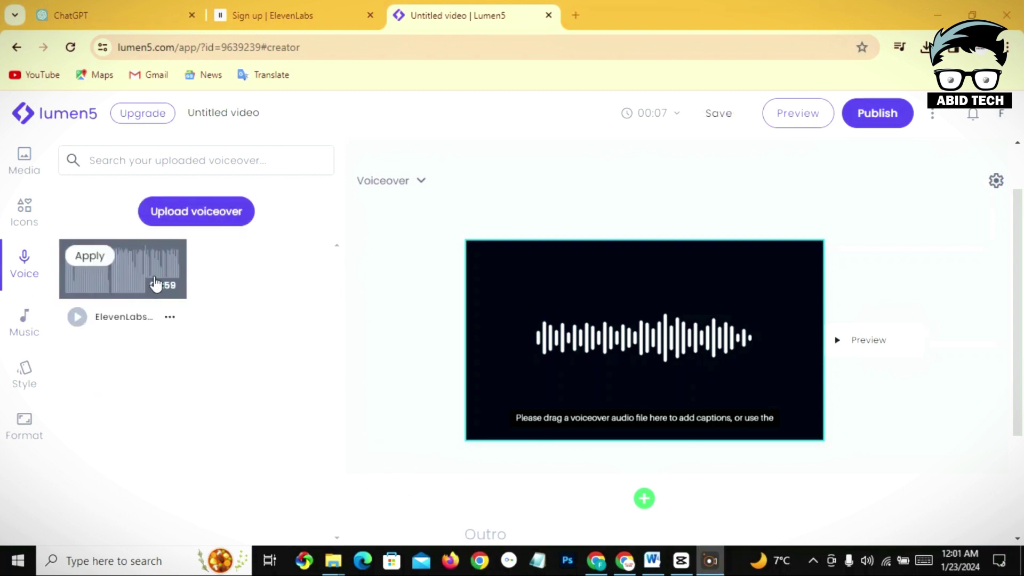
left_click(91, 260)
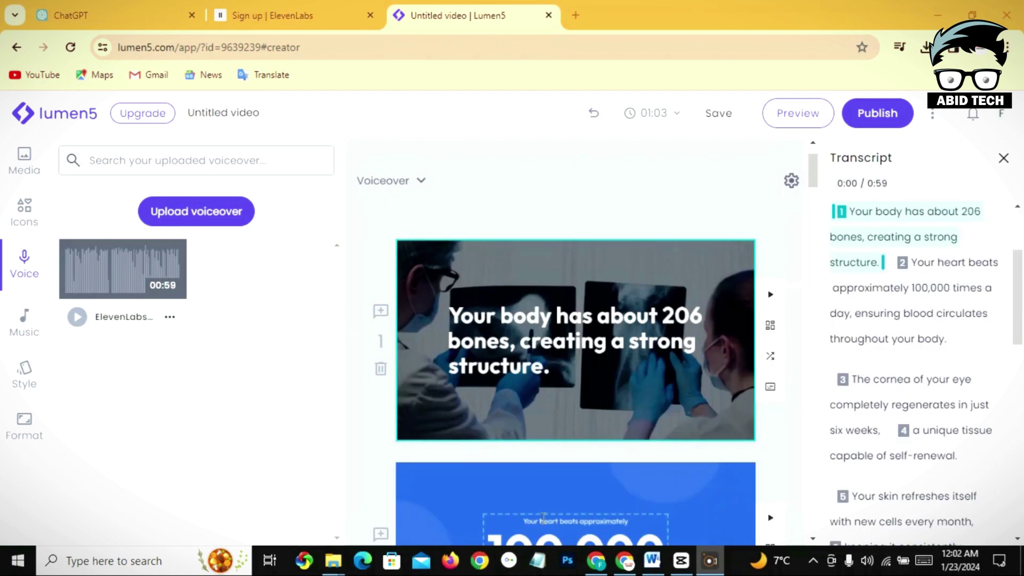
scroll(508, 343, "down", 10)
scroll(507, 343, "up", 5)
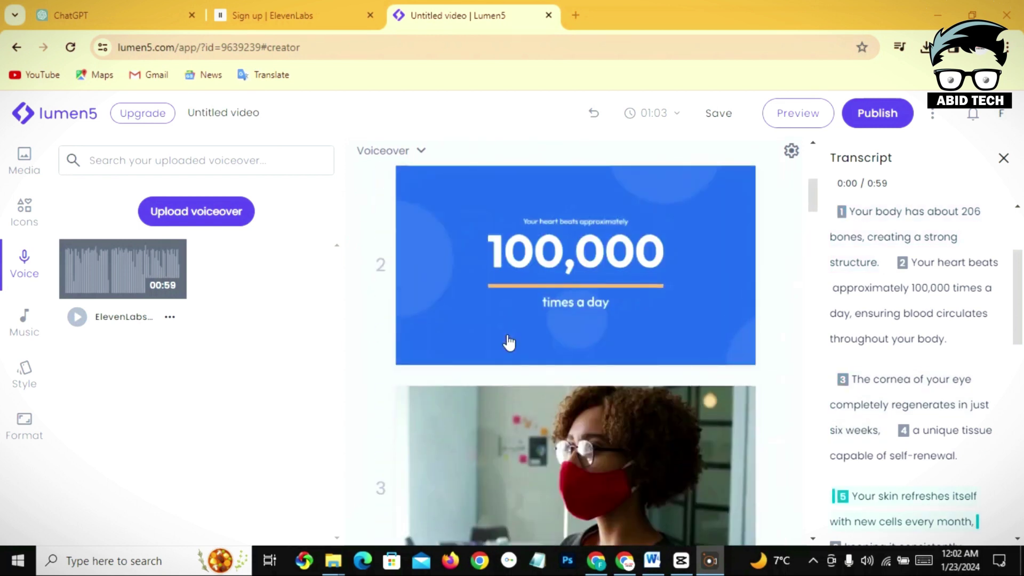
scroll(507, 343, "up", 5)
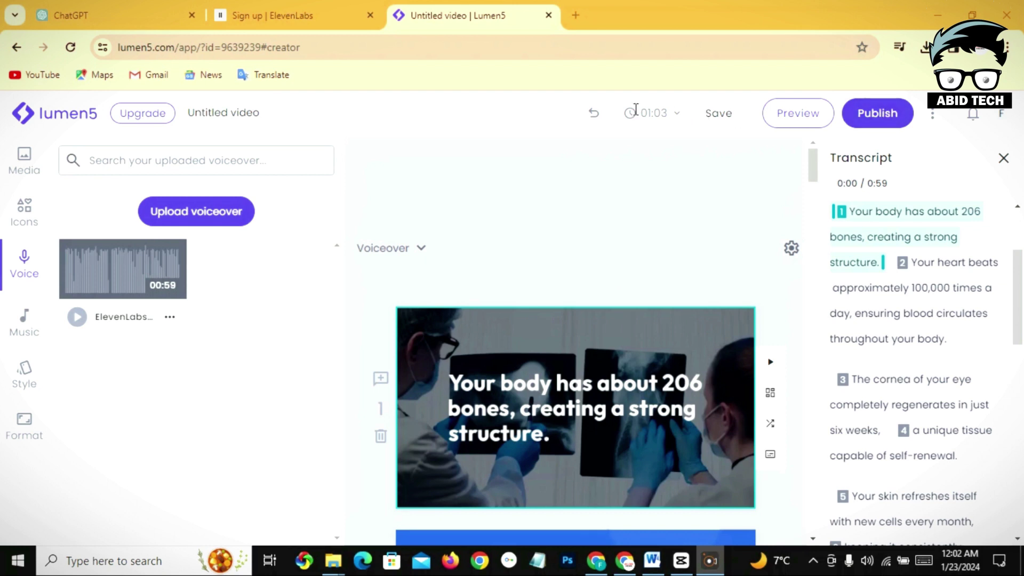
Publish and download the video, and show the downloaded Untitled_video (2).mp4 in its folder
left_click(886, 117)
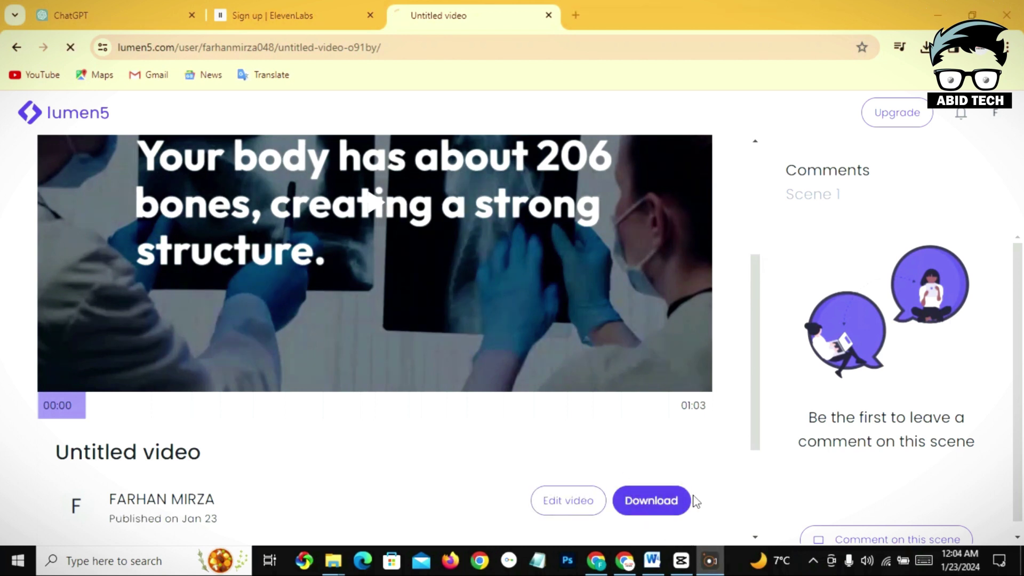
left_click(664, 506)
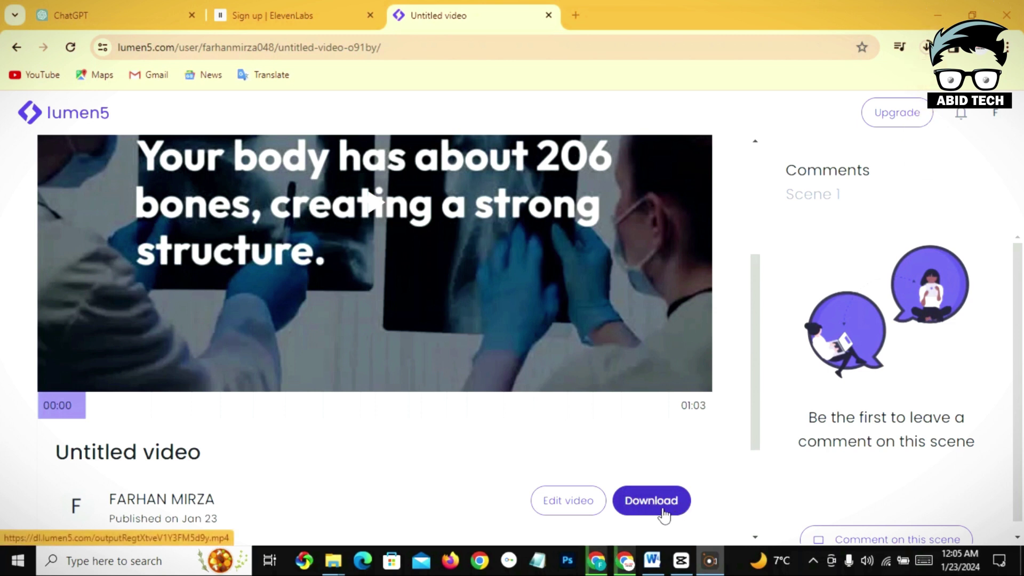
left_click(925, 47)
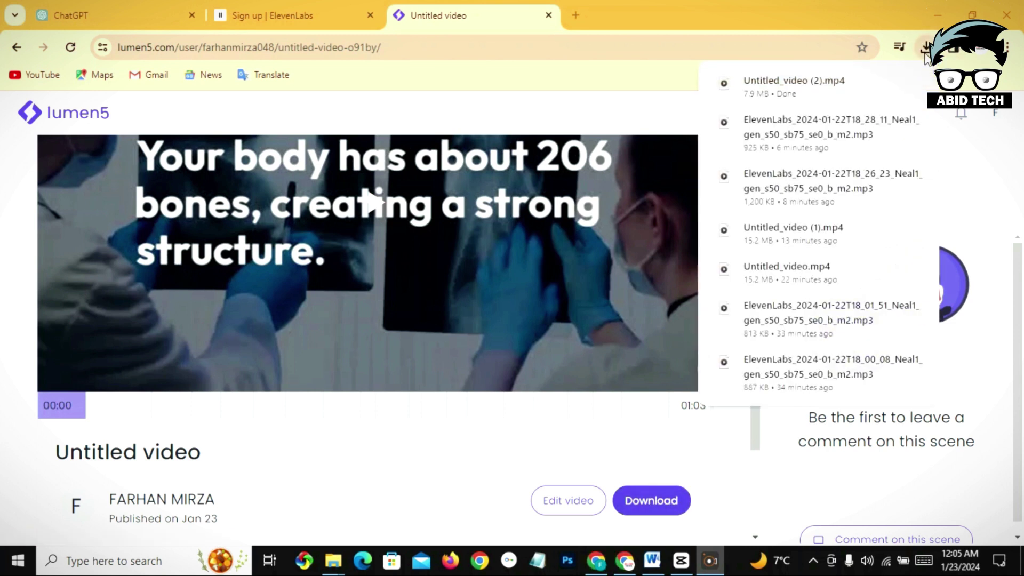
left_click(886, 83)
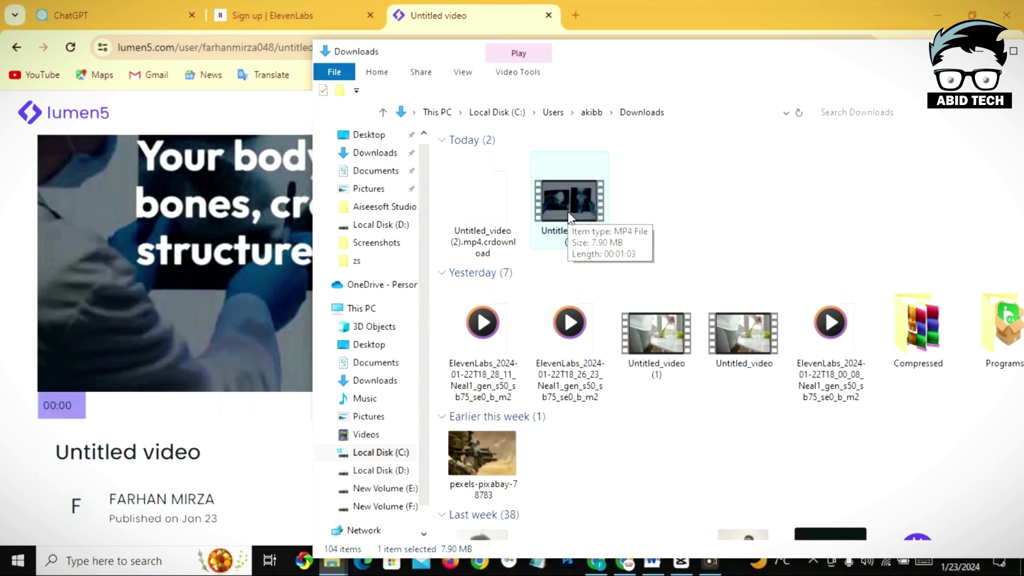
Switch to CapCut and import Untitled_video (2).mp4 and the ElevenLabs_2024-01-22T18_26_23 audio from the Downloads folder into project 0122
left_click(681, 561)
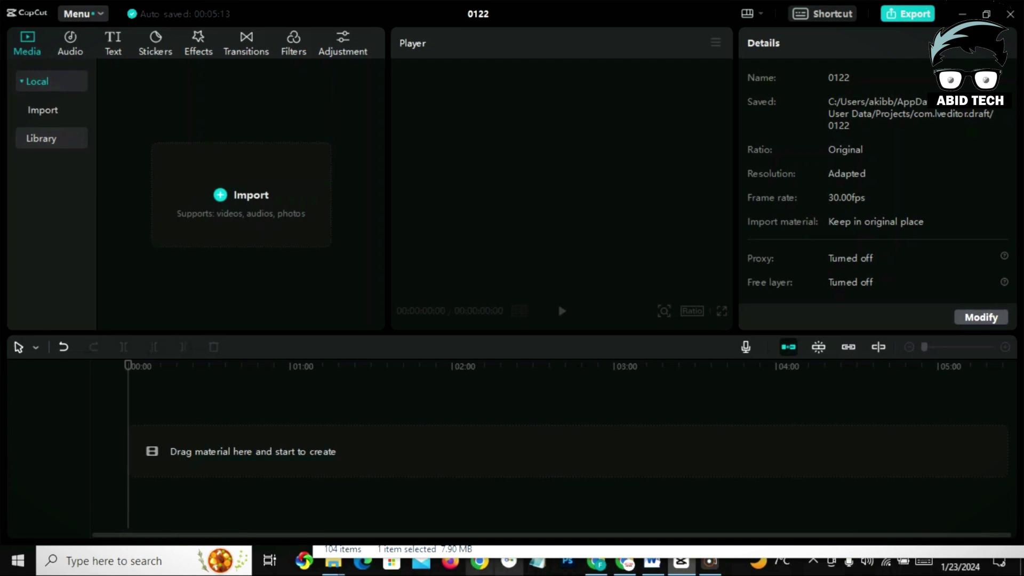
left_click(339, 570)
left_click(768, 504)
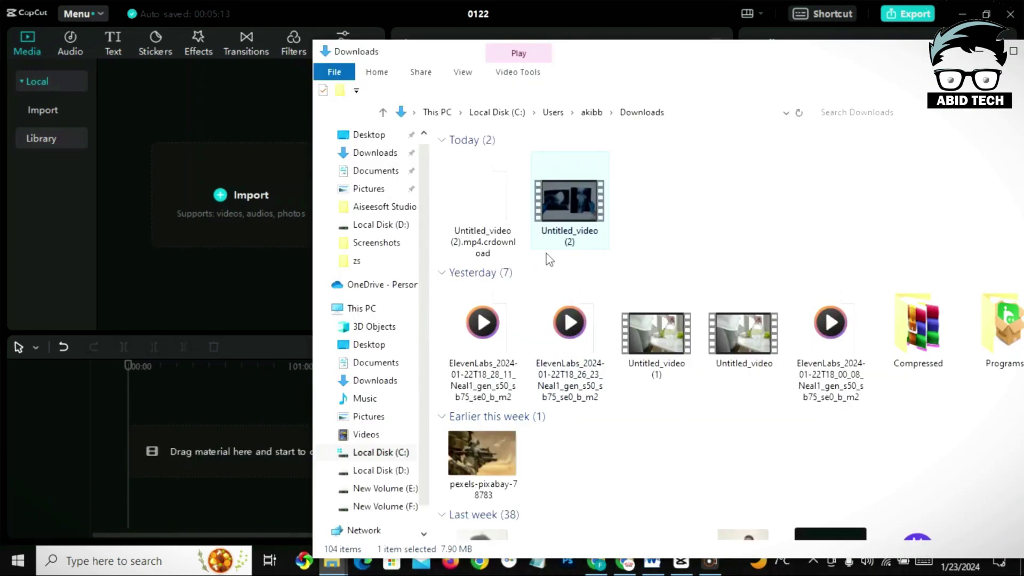
left_click_drag(563, 207, 259, 242)
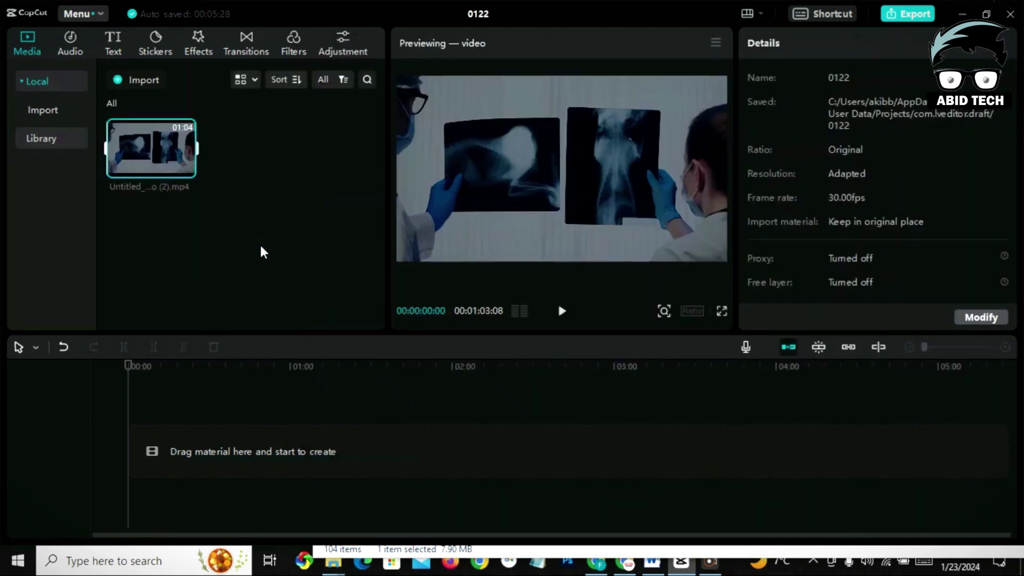
left_click(335, 570)
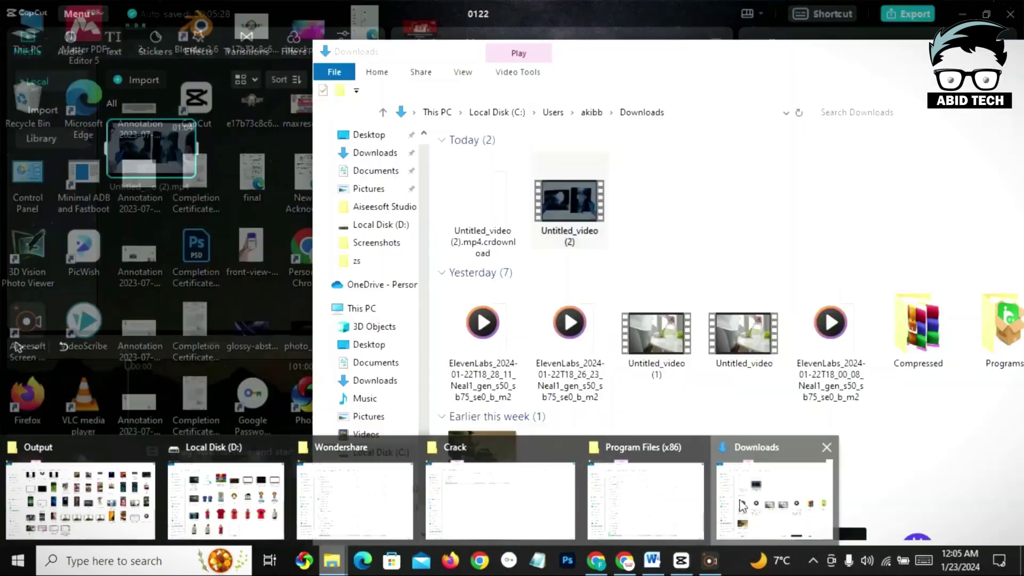
left_click(773, 504)
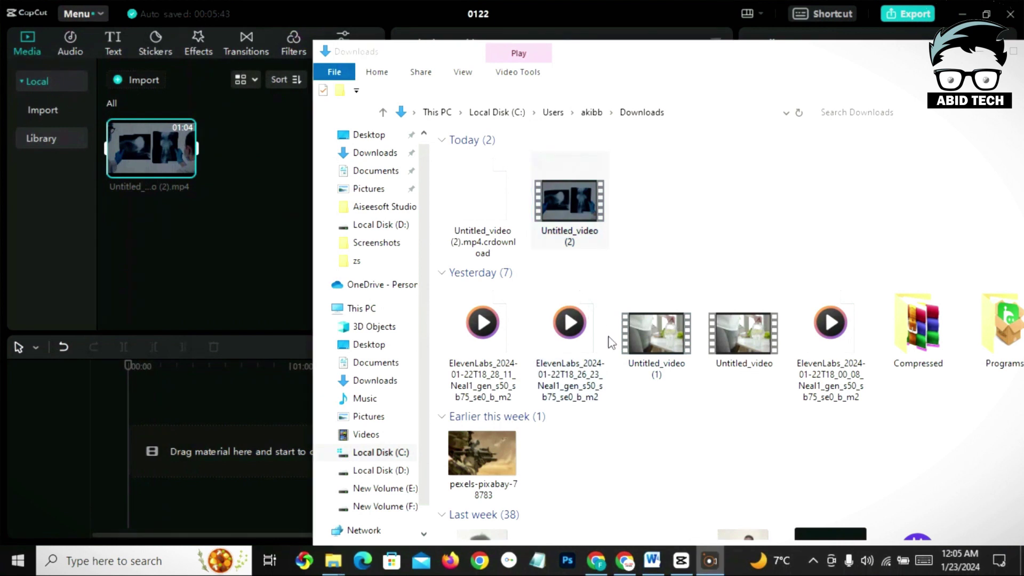
left_click_drag(483, 323, 258, 261)
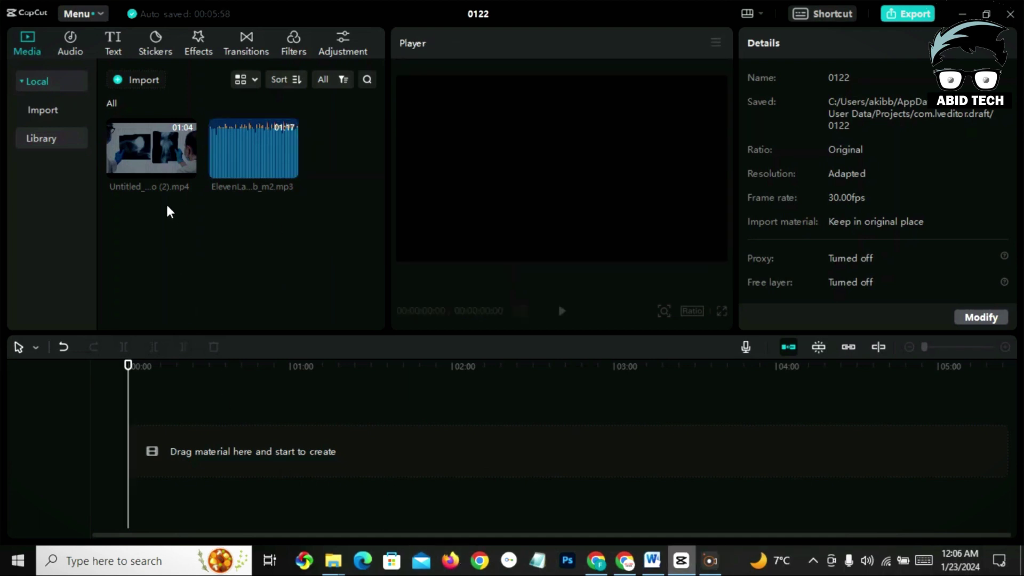
Place the video and the ElevenLabs audio at the start of the timeline and set the audio speed to 1.2x
left_click_drag(155, 160, 165, 453)
left_click_drag(251, 151, 128, 501)
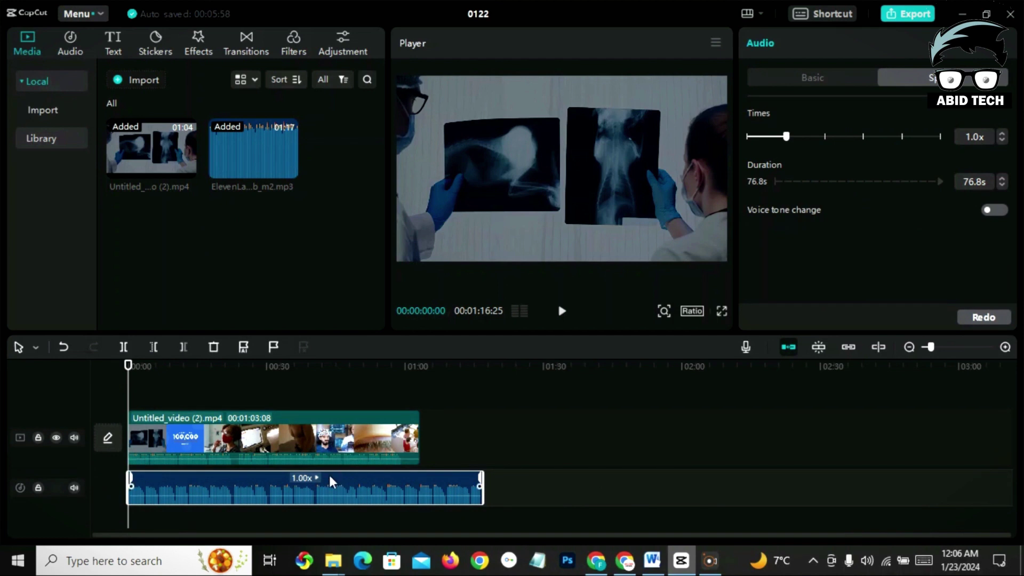
left_click(377, 442)
left_click(388, 498)
left_click_drag(786, 137, 793, 137)
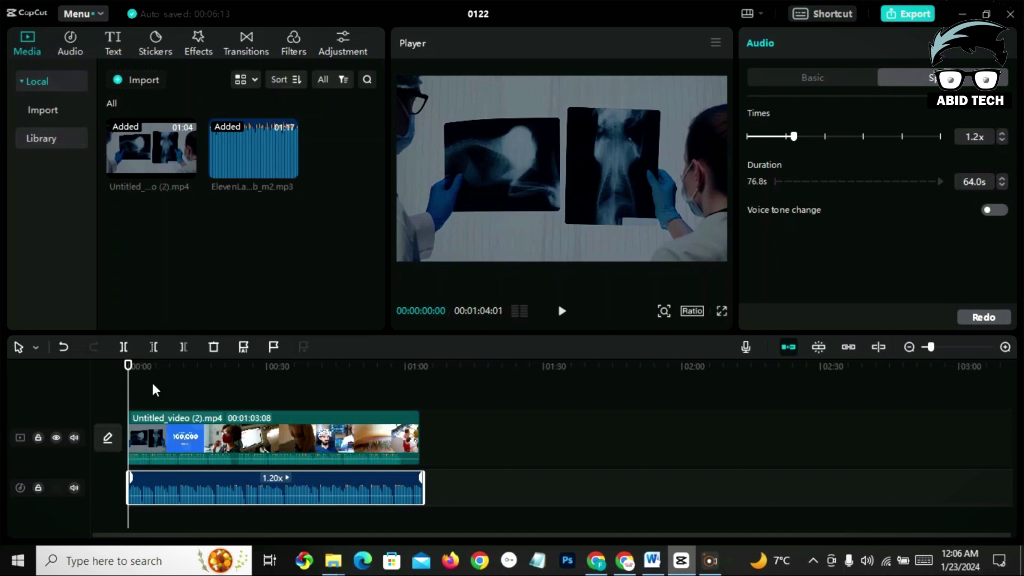
Cut off the video clip after 00:00:59:09 and set the voiceover clip's speed to 1.3x
left_click_drag(128, 366, 402, 367)
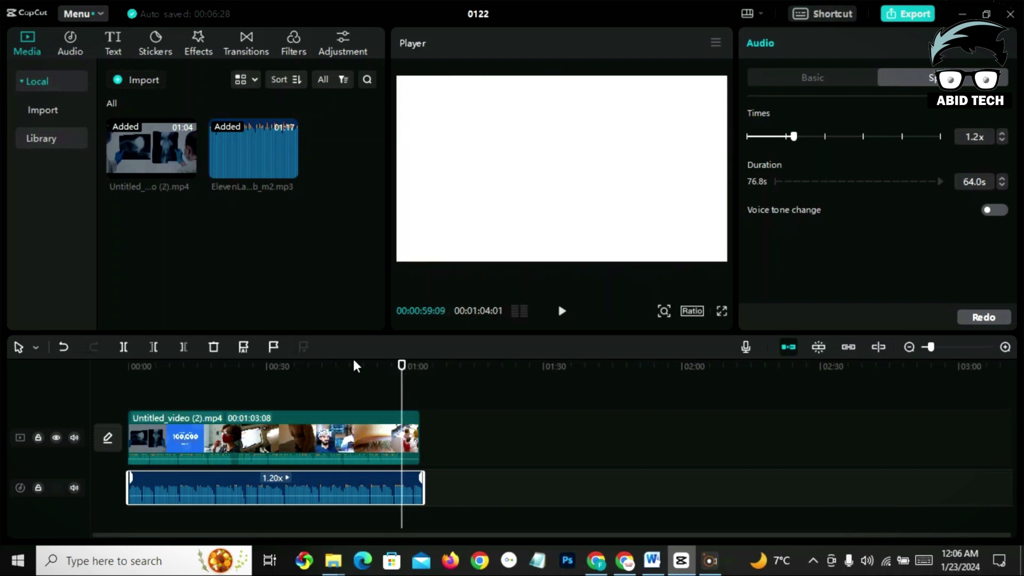
left_click(320, 438)
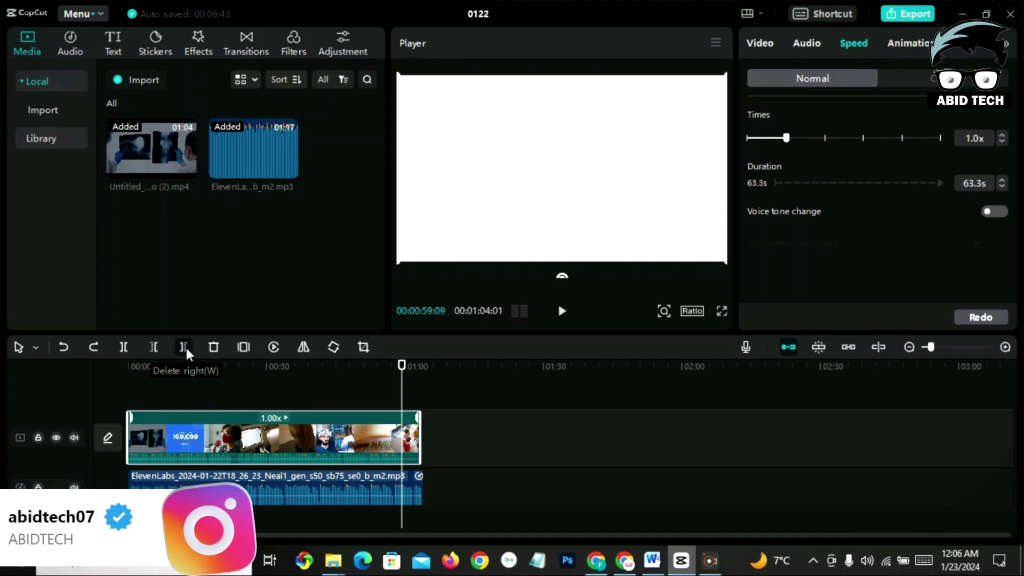
left_click(186, 352)
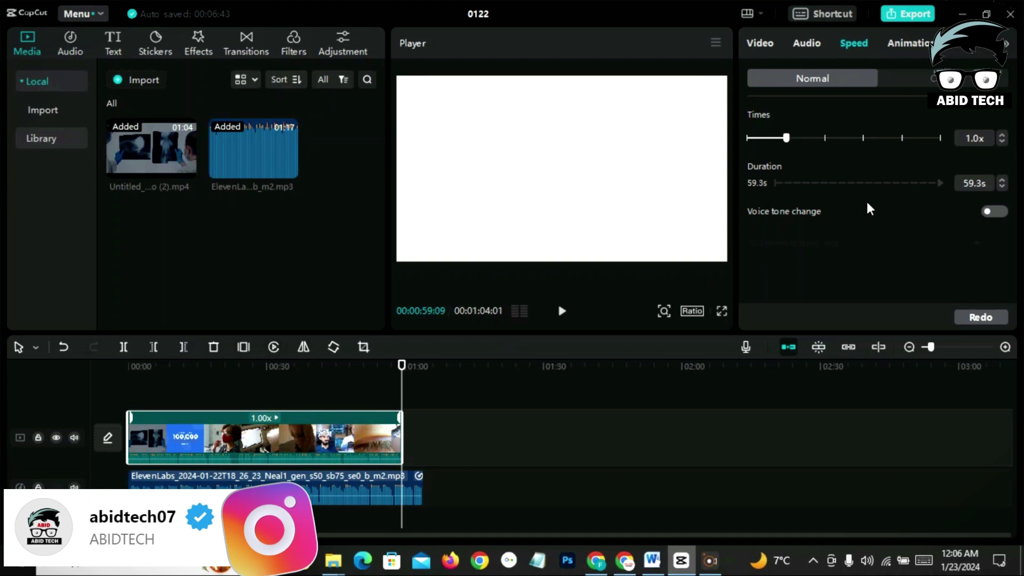
left_click(368, 488)
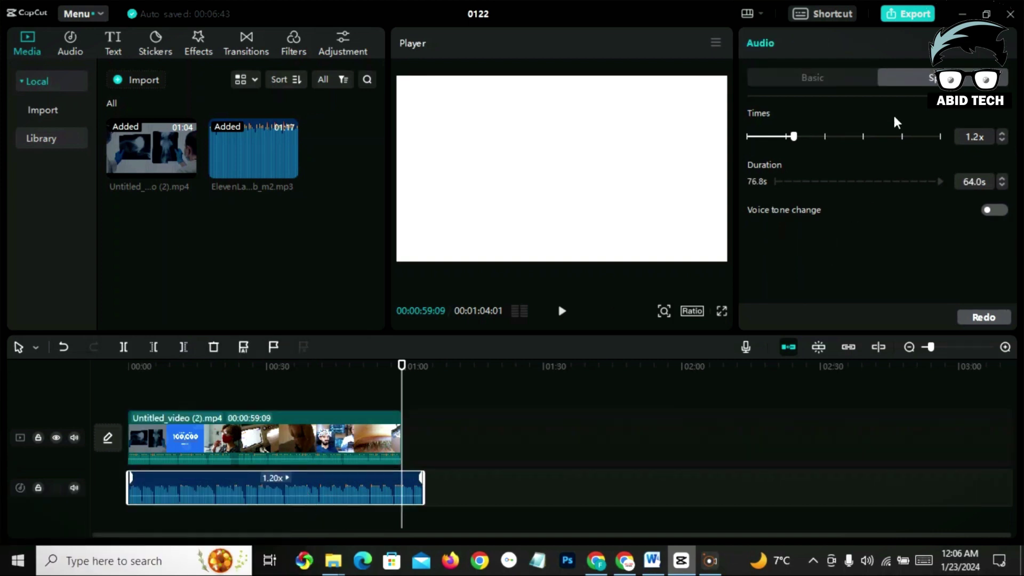
left_click(1003, 134)
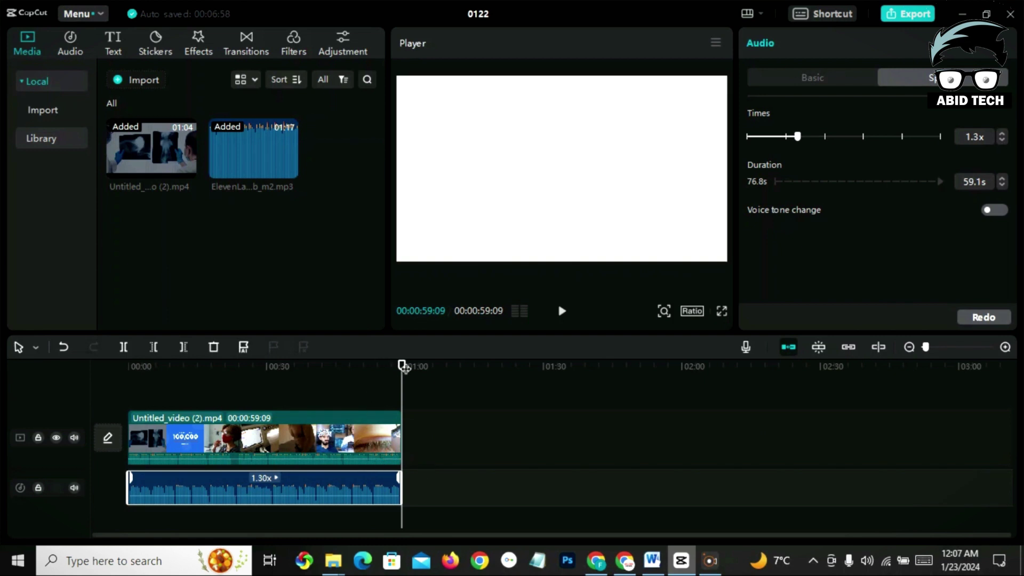
Mute the video track's original sound and play the edit back from the beginning
left_click_drag(402, 367, 128, 367)
left_click(74, 438)
left_click(563, 311)
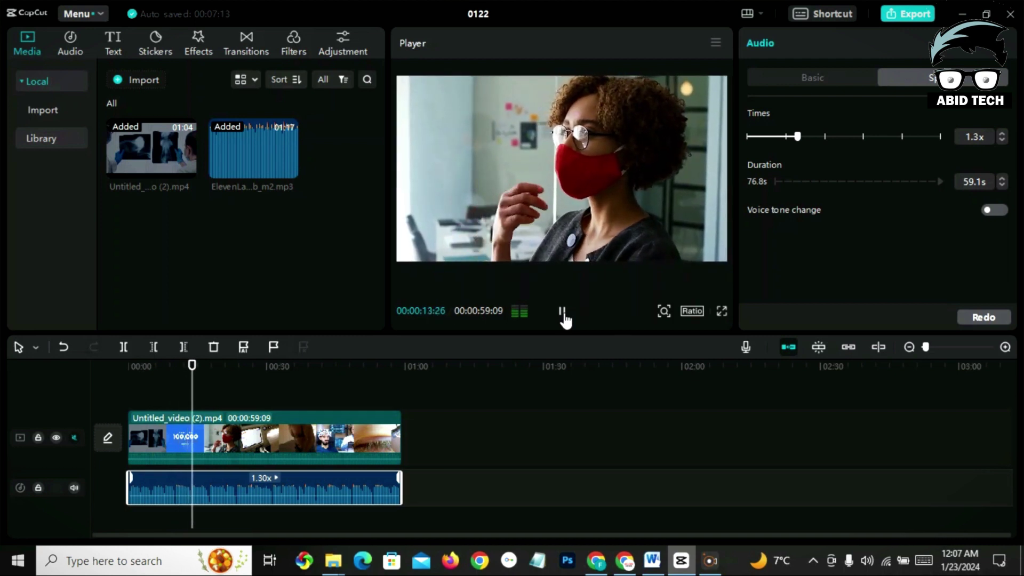
left_click(563, 312)
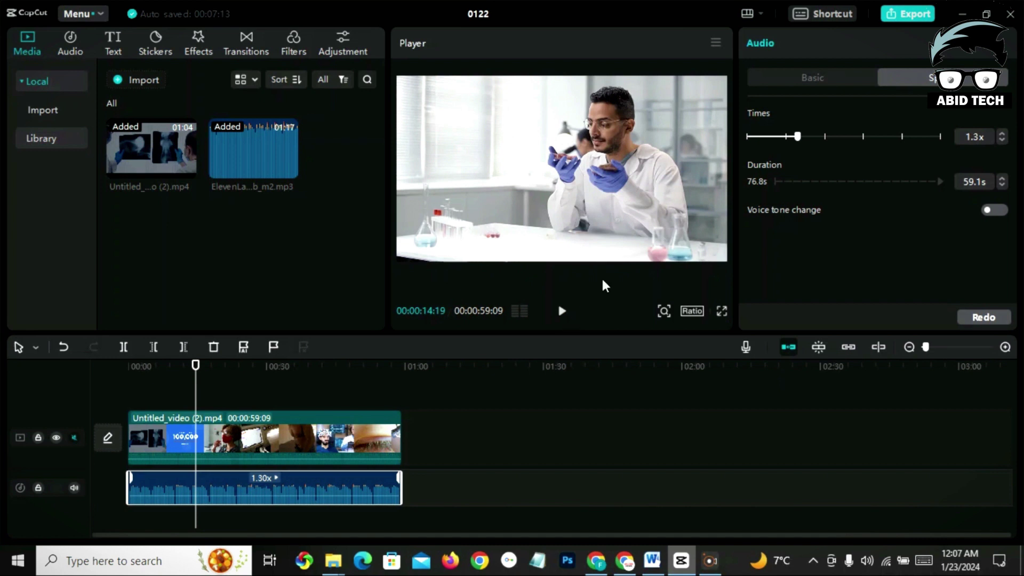
Export the video with the title "human body" at 1080P, H.264, mp4 and 30fps
left_click(902, 20)
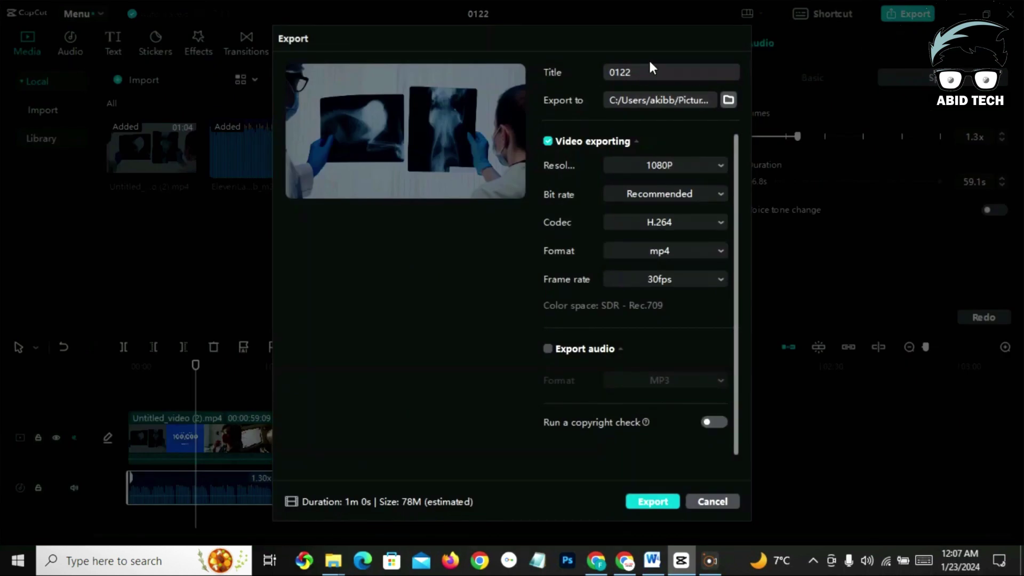
double_click(645, 71)
left_click(647, 499)
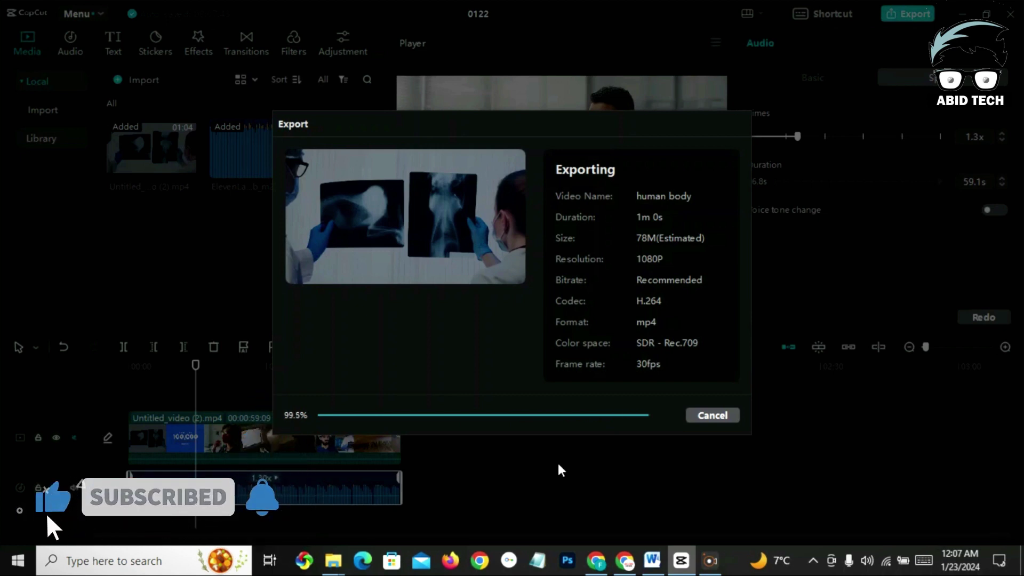
Preview the exported video and open the Pictures folder that contains the "human body" file
left_click(294, 205)
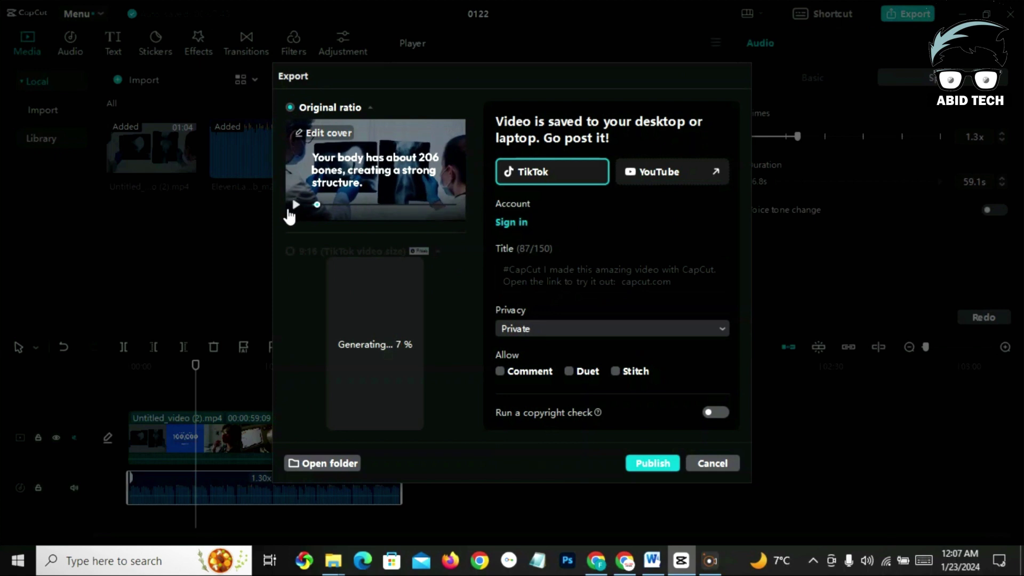
left_click(316, 462)
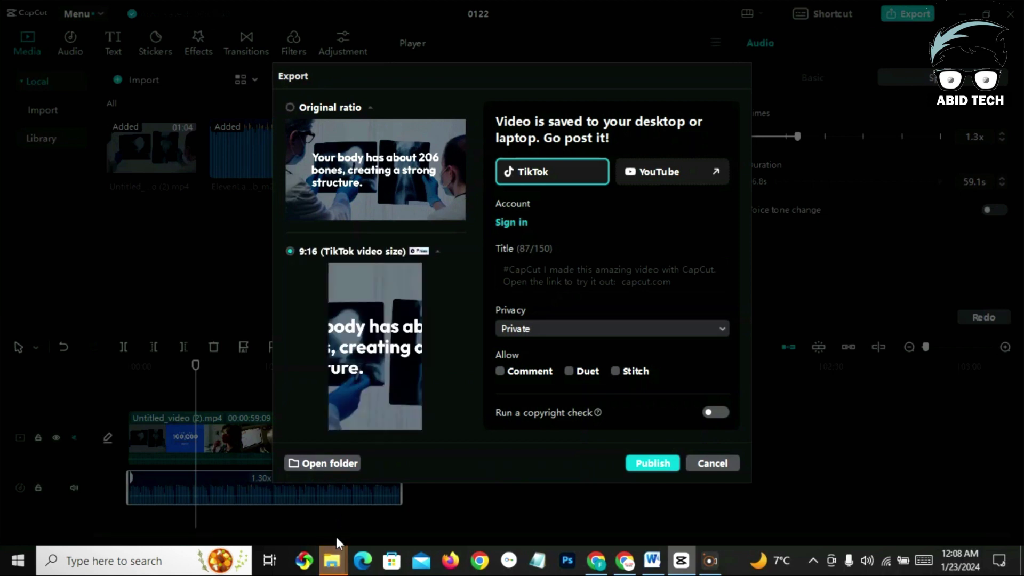
mouse_move(331, 573)
left_click(965, 496)
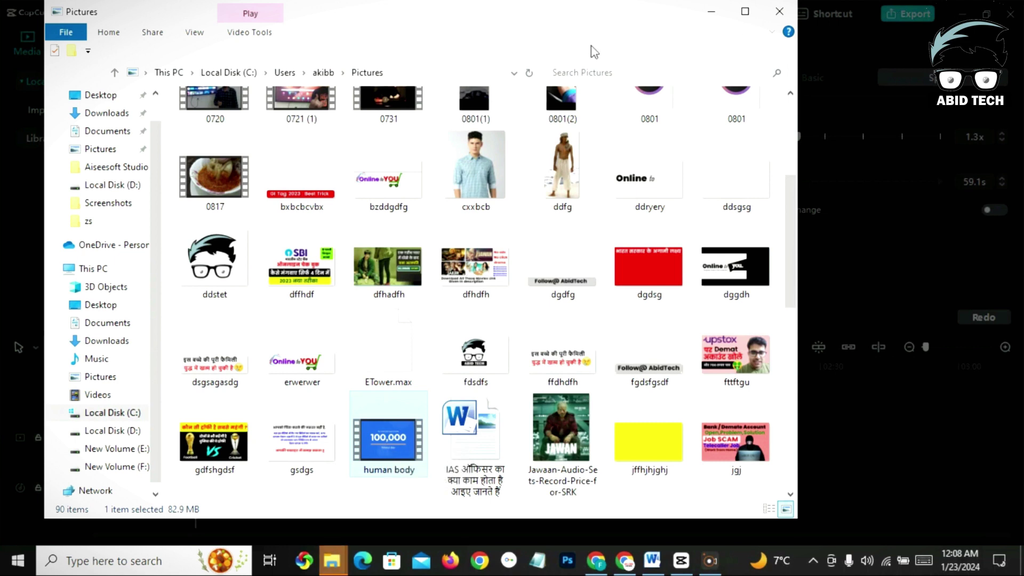
Minimize the Pictures folder window
left_click(709, 13)
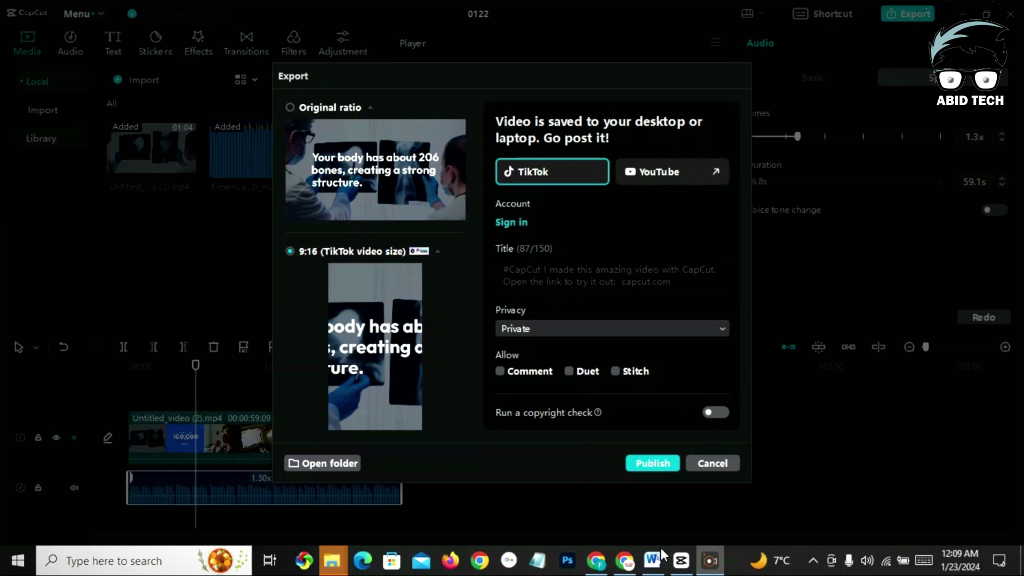
mouse_move(340, 566)
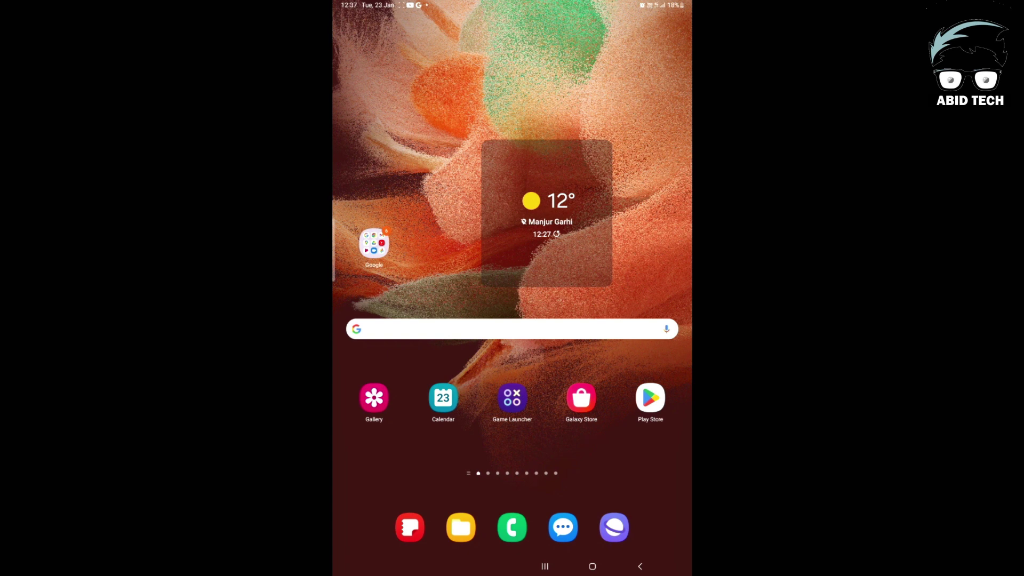
Open VN - Video Editor & Maker from the Play Store and create a new project with the 01:03 human body video
left_click(650, 397)
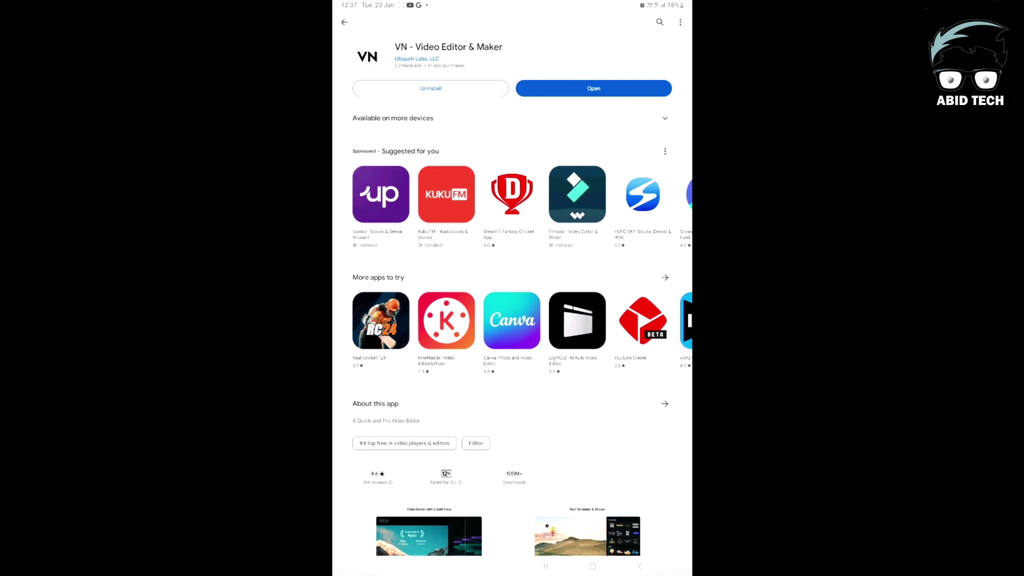
left_click(651, 88)
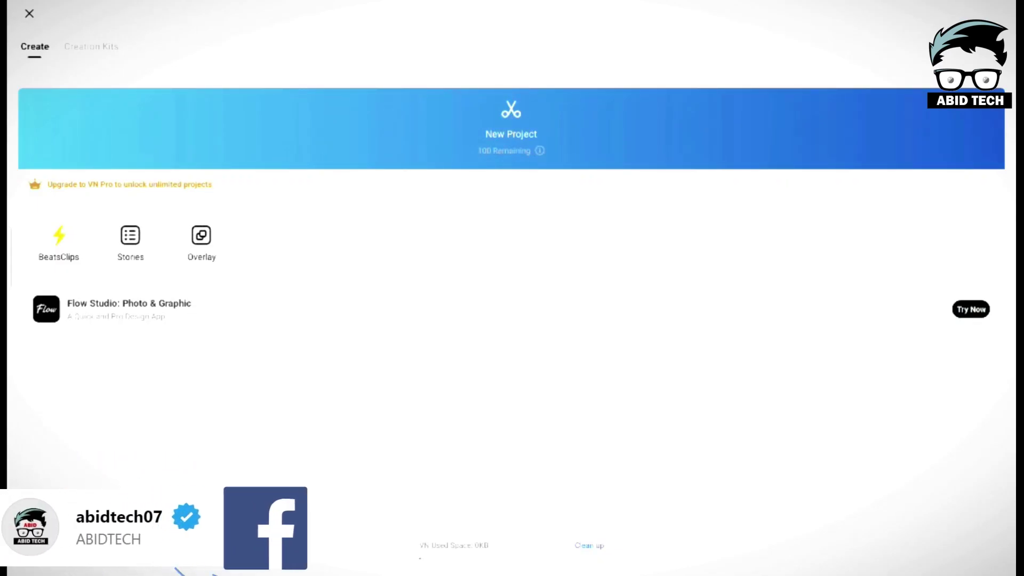
left_click(590, 133)
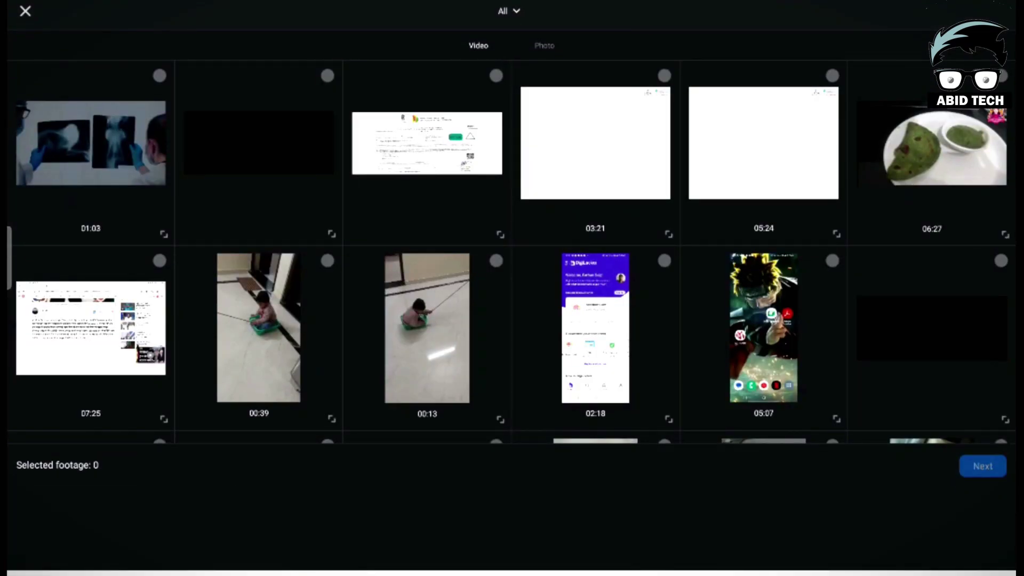
left_click(144, 93)
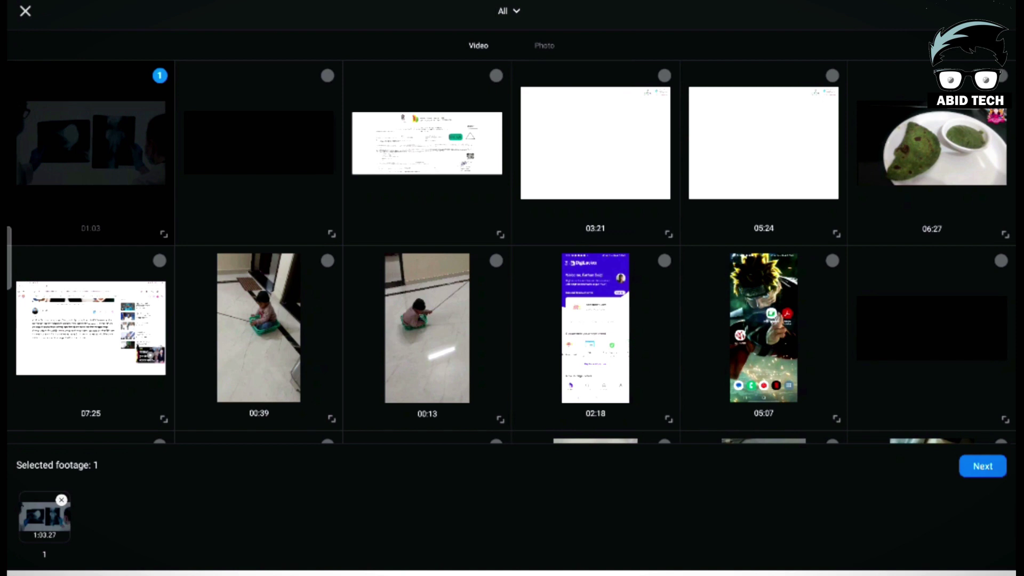
left_click(983, 469)
Delete the black "Directed by" title clip at the end of the timeline
left_click_drag(853, 464, 640, 464)
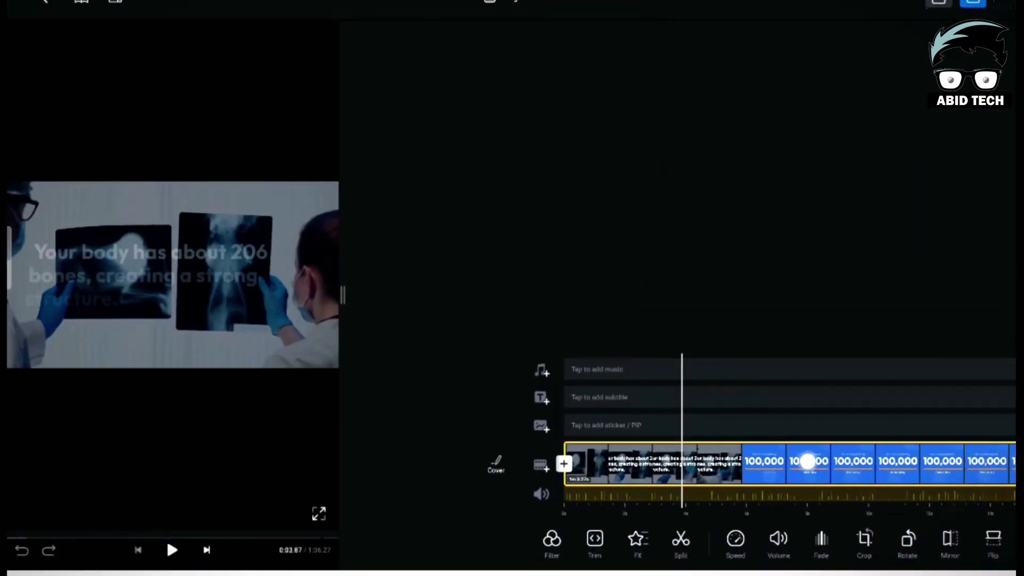
left_click_drag(800, 464, 373, 464)
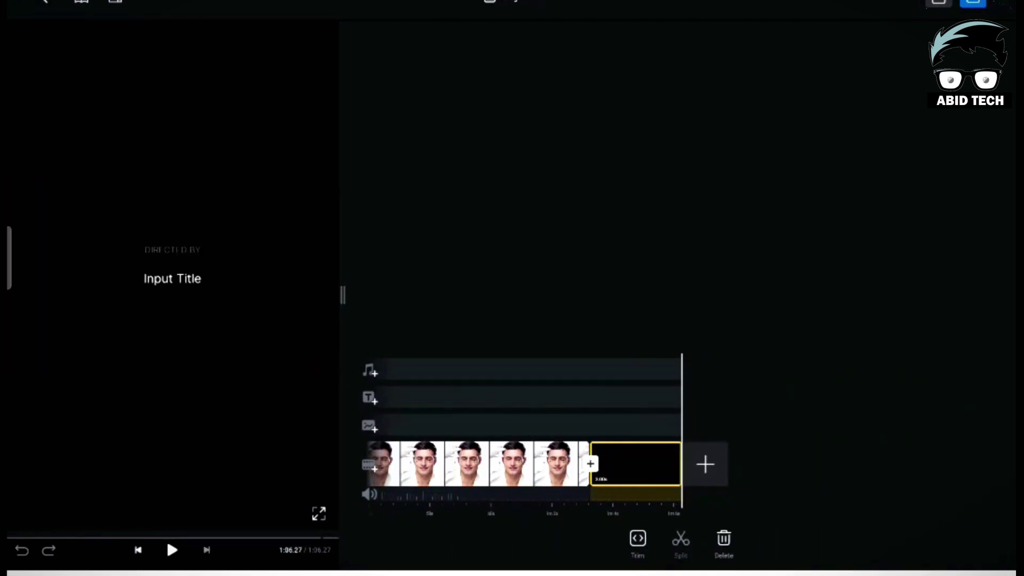
left_click_drag(631, 457, 738, 473)
left_click(738, 473)
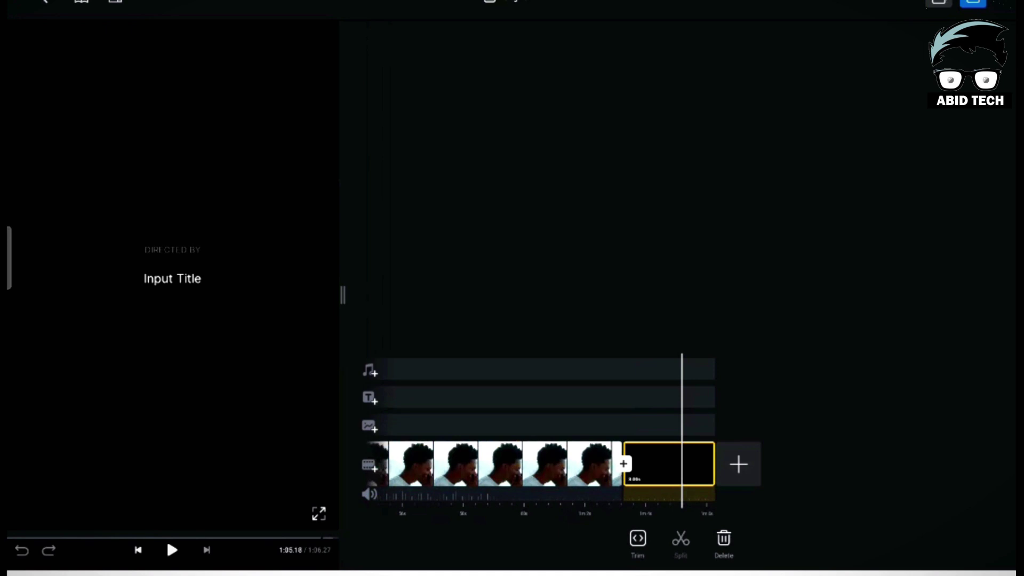
left_click(724, 539)
Split the video clip at 0:59.30 and delete the Lumen5 outro after it
left_click_drag(582, 477, 745, 469)
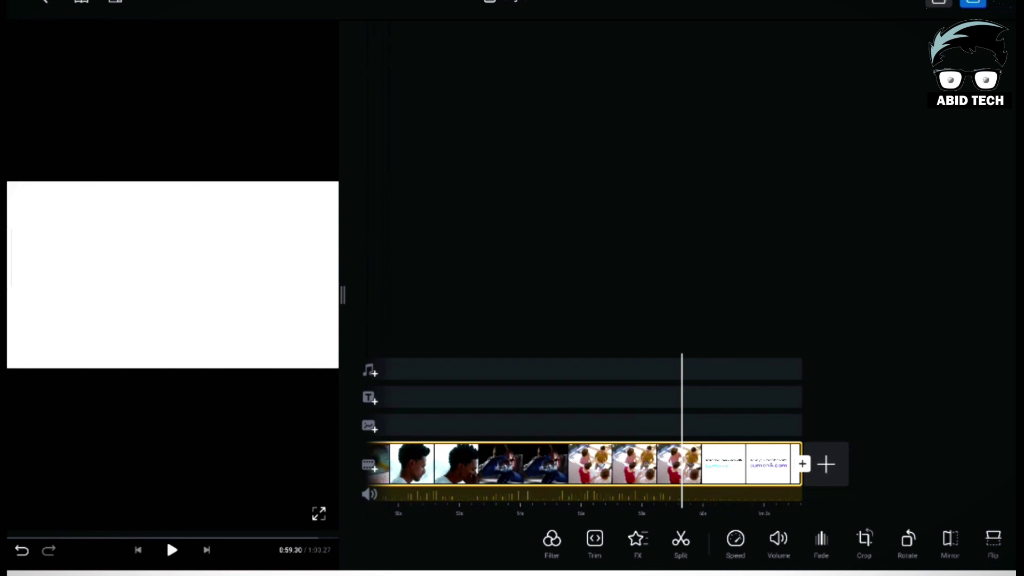
left_click(681, 540)
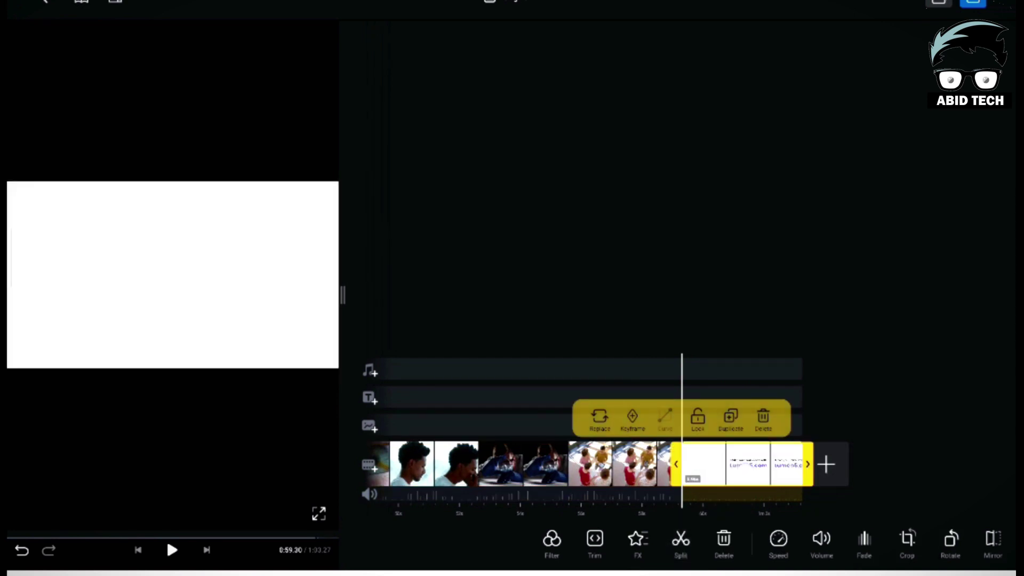
left_click(724, 540)
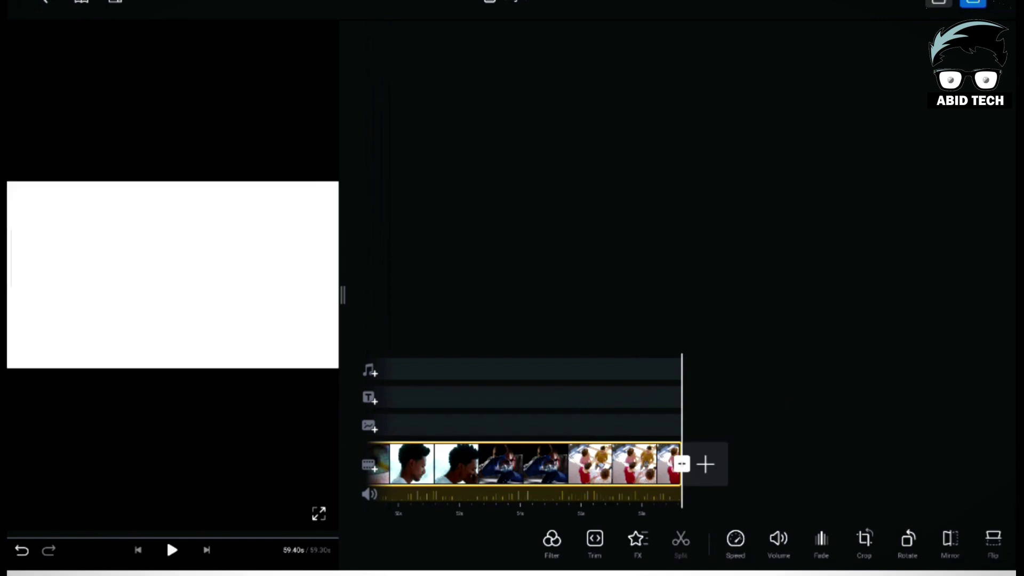
Play the trimmed video from the beginning to check its original sound, and pause it
scroll(688, 464, "left", 15)
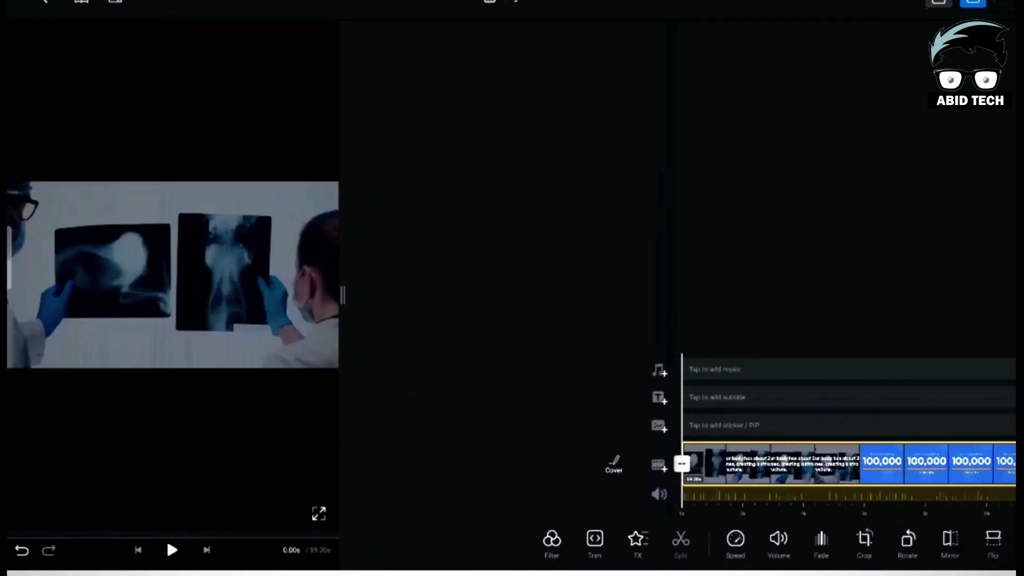
left_click(172, 550)
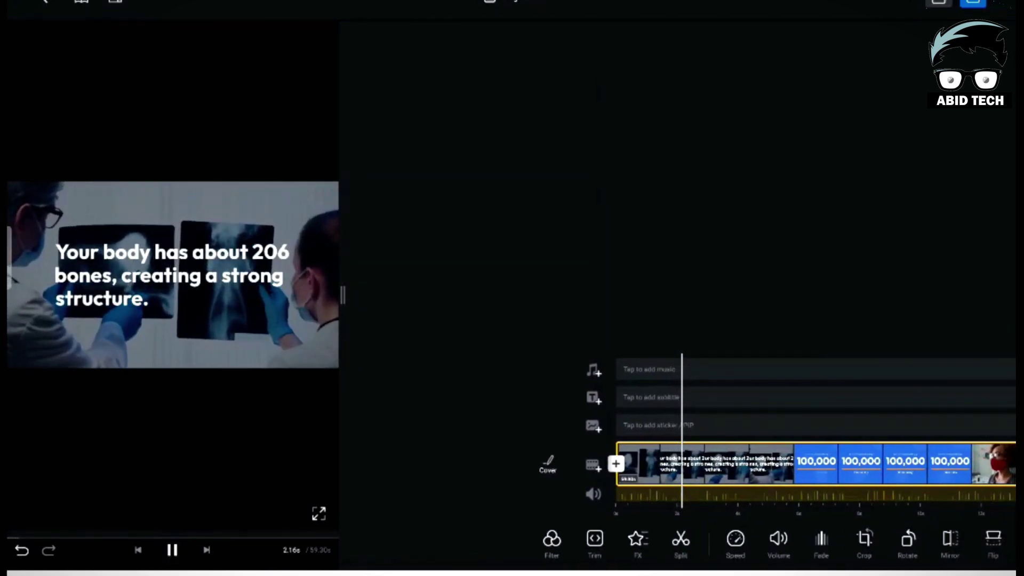
left_click(171, 550)
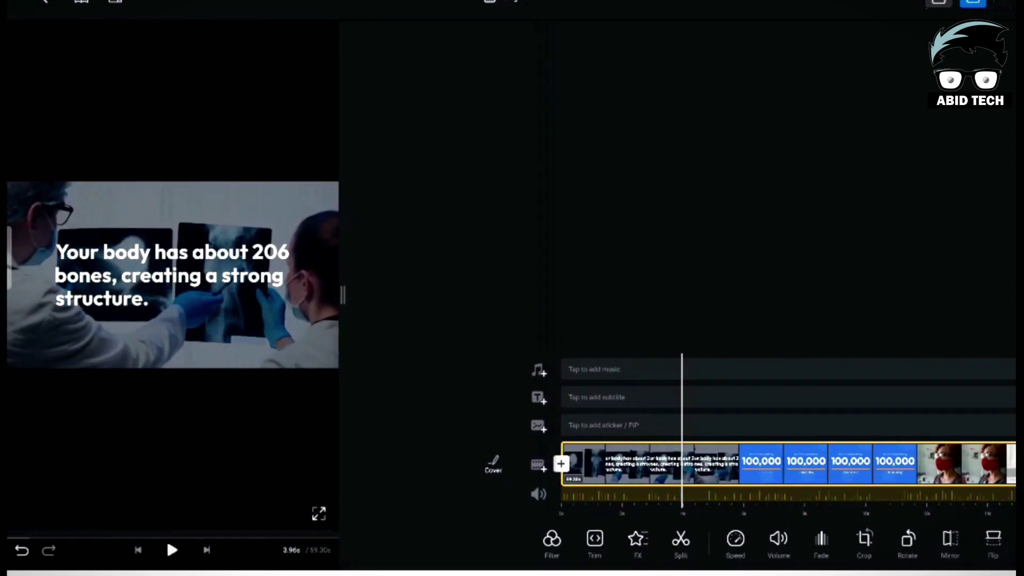
Add the 1:16 ElevenLabs voiceover from the Music Library to the music track, starting at 0.00s
scroll(688, 464, "left", 5)
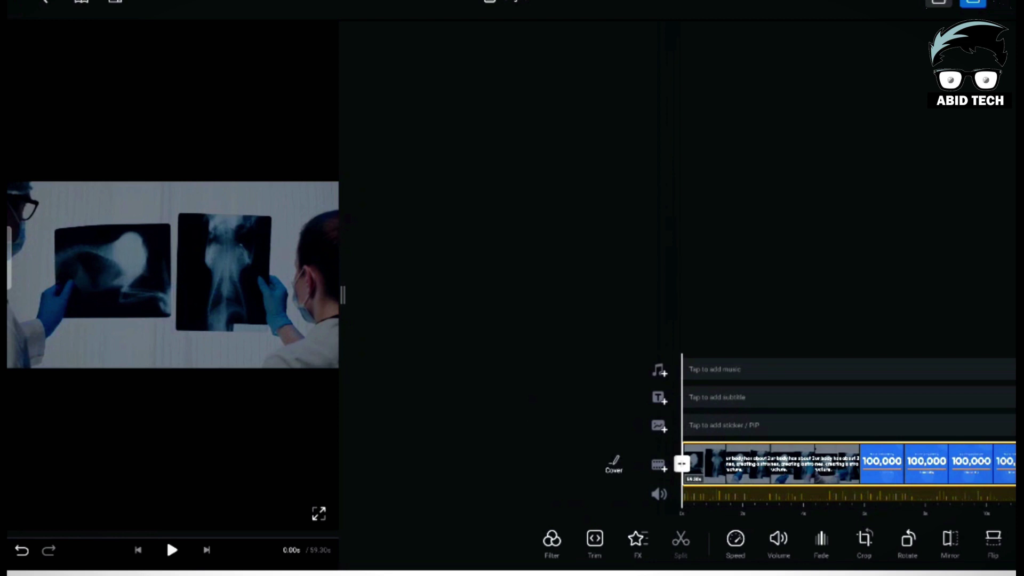
left_click(660, 370)
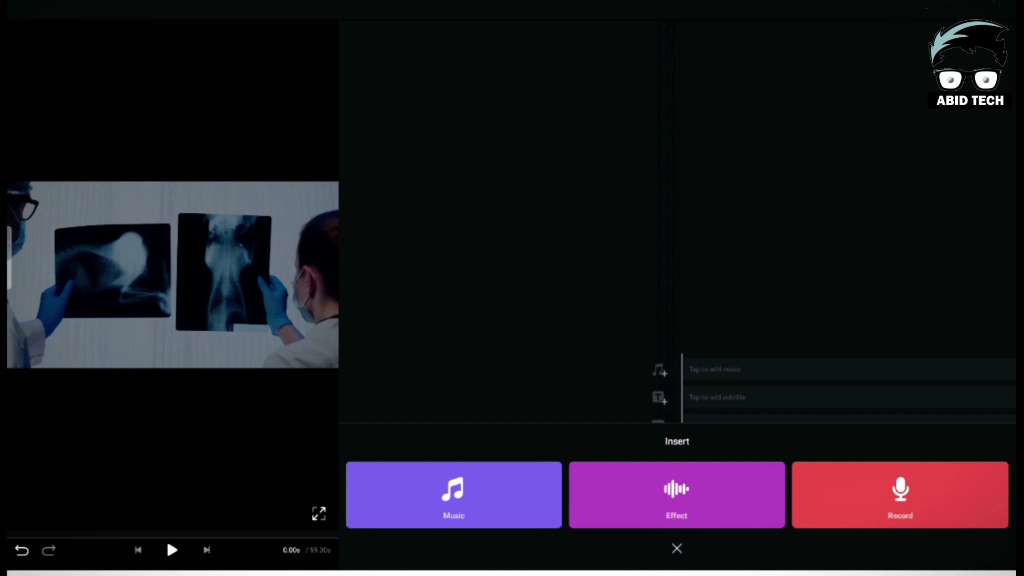
left_click(454, 495)
left_click(848, 70)
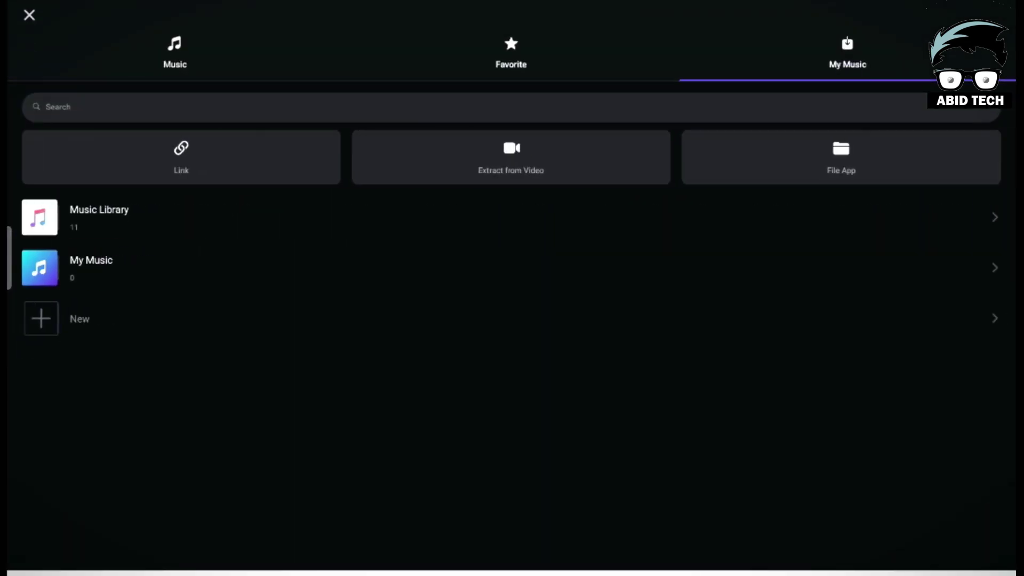
left_click(103, 224)
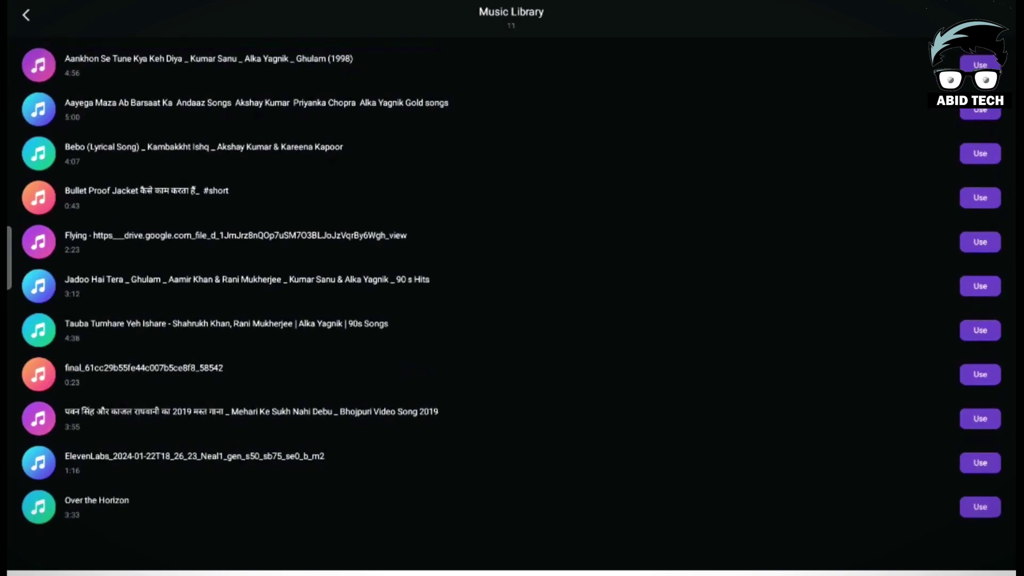
left_click_drag(213, 480, 87, 423)
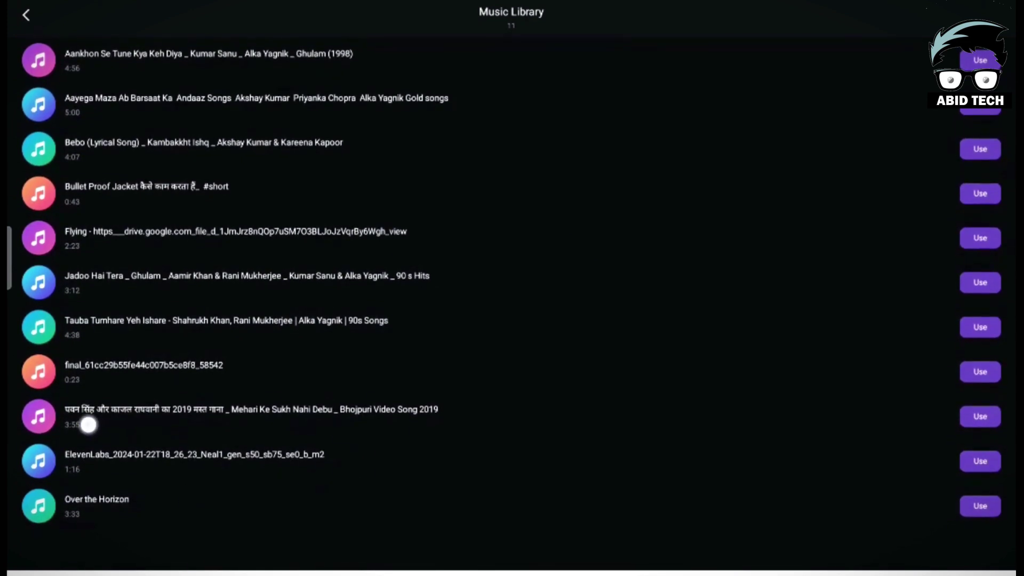
left_click(284, 484)
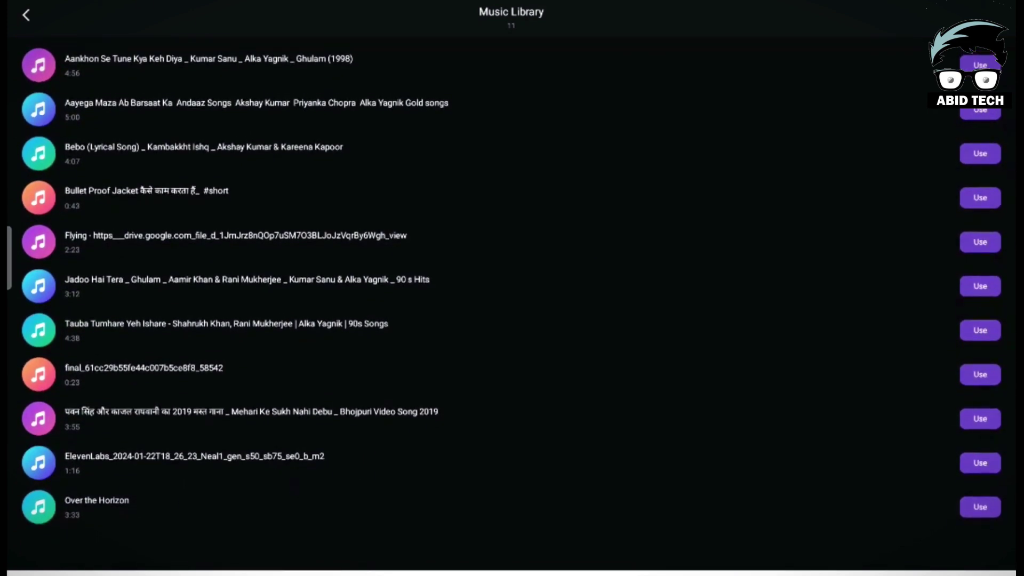
left_click(210, 462)
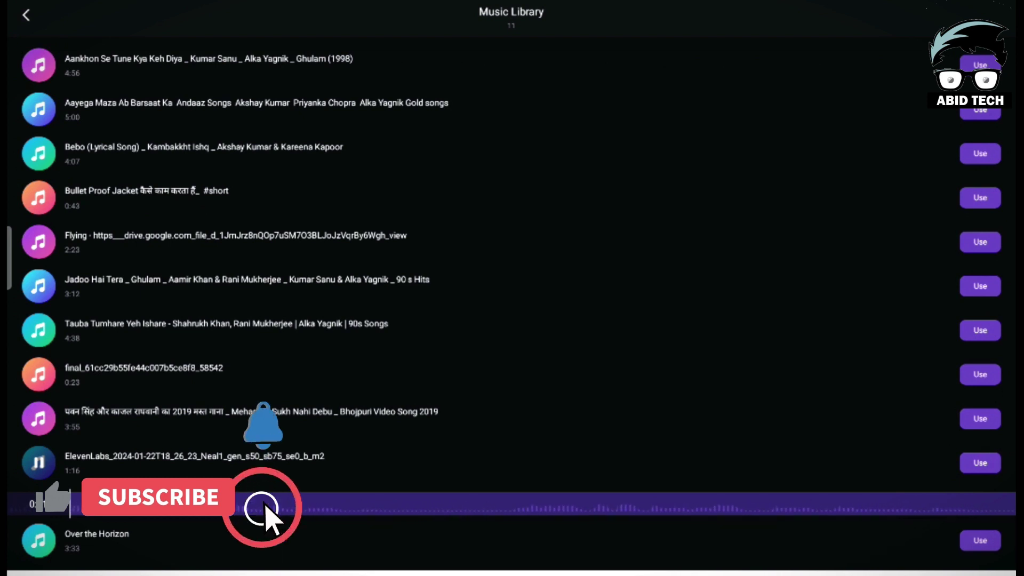
left_click(980, 463)
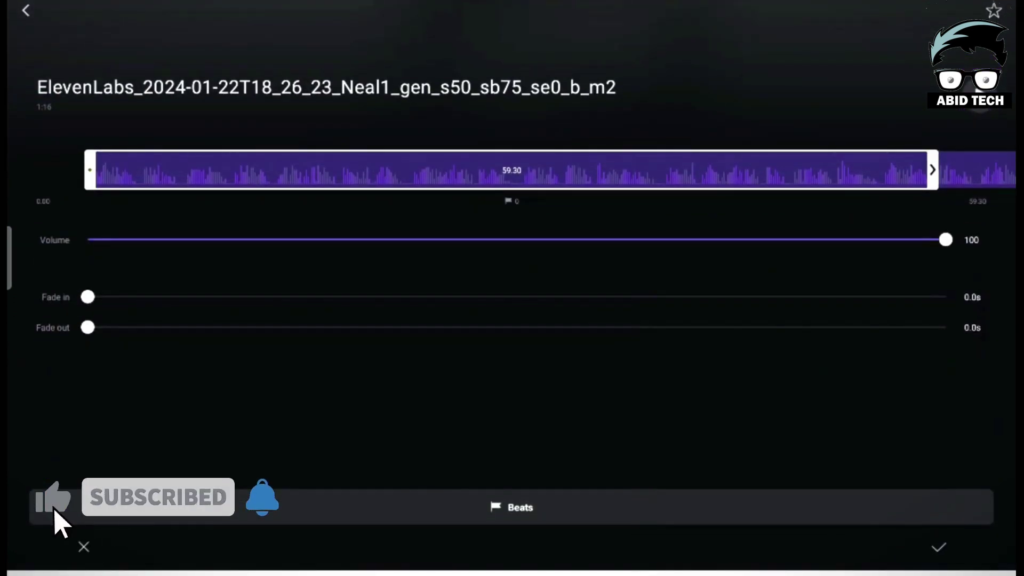
left_click(938, 547)
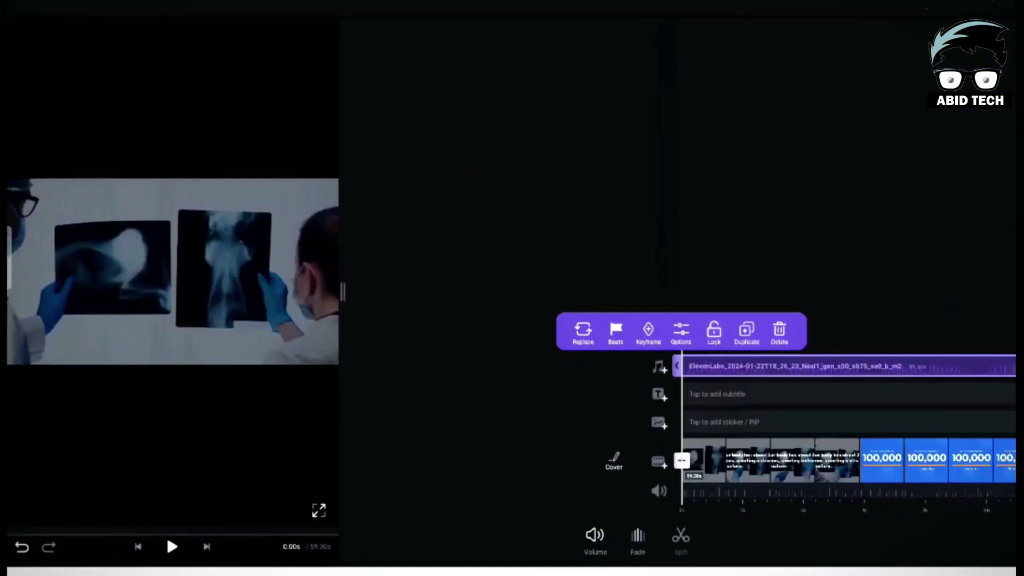
Look through the timeline with the added voiceover and play the edit from the beginning
left_click_drag(914, 427, 534, 427)
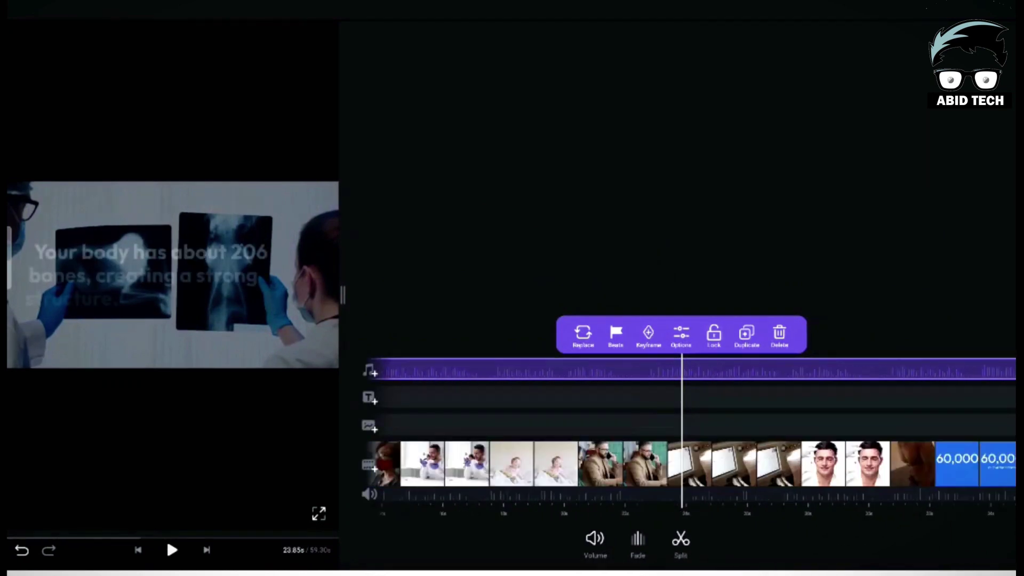
left_click_drag(766, 425, 948, 425)
left_click_drag(693, 421, 913, 420)
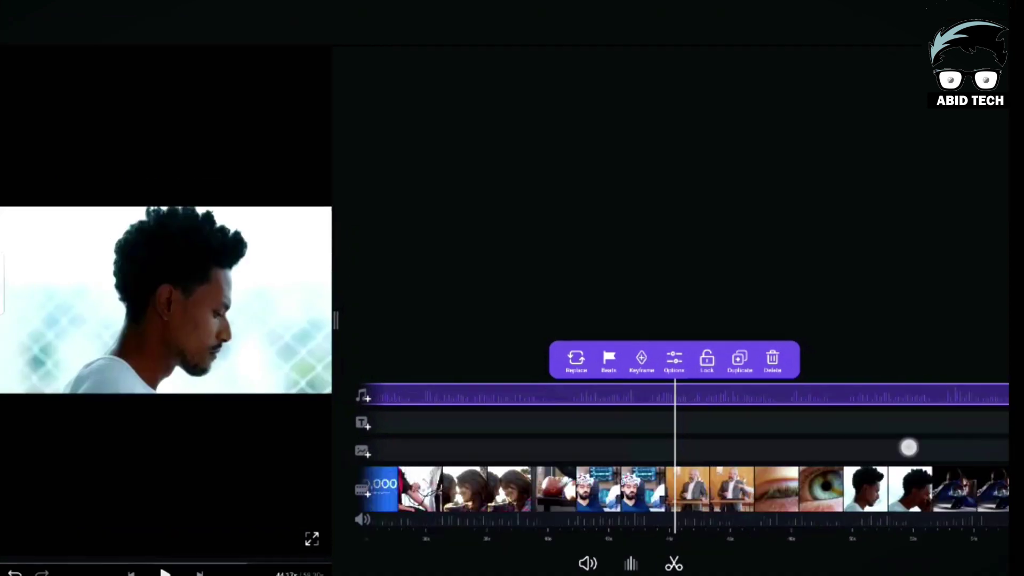
left_click(896, 416)
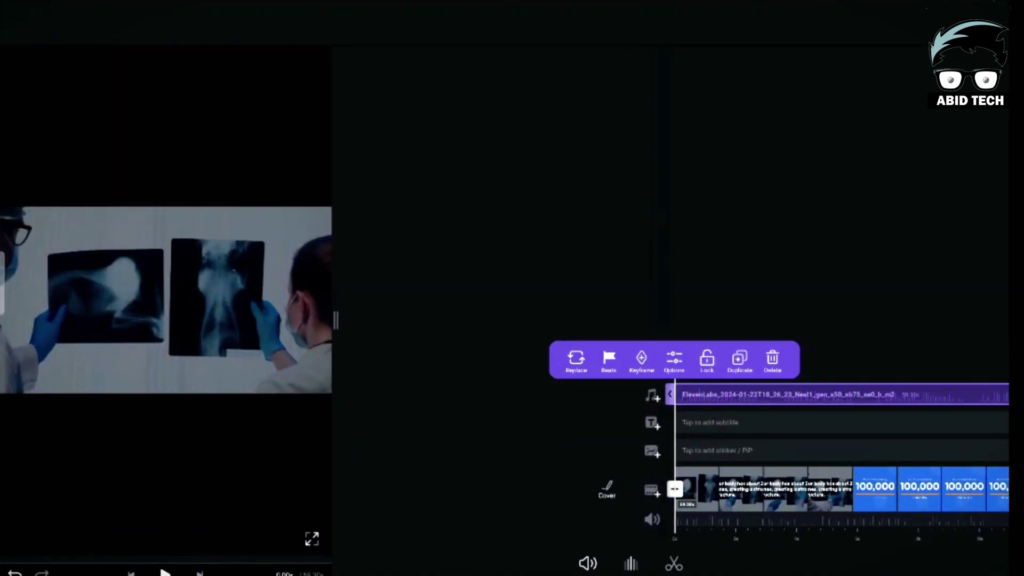
left_click(165, 573)
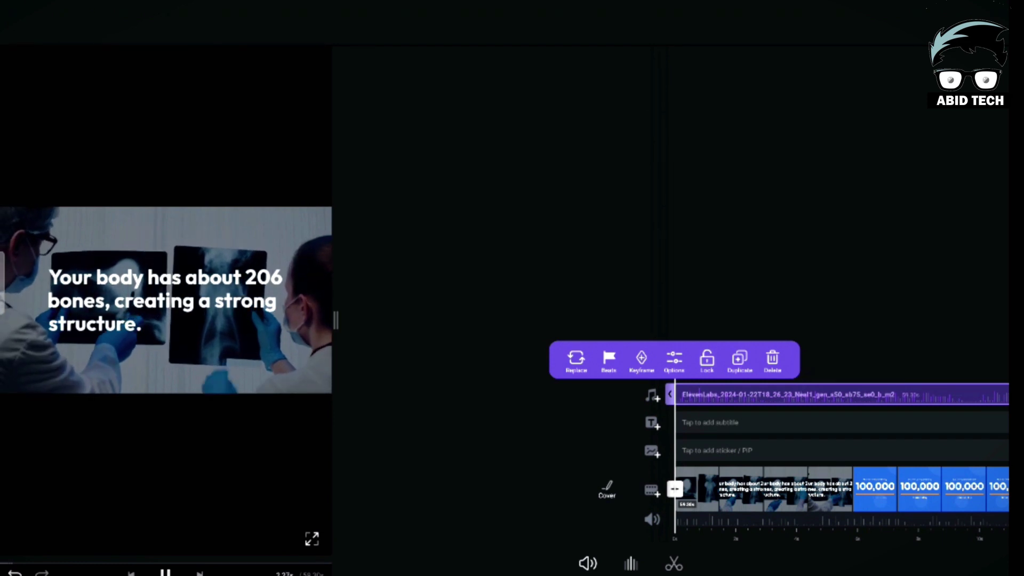
left_click(165, 573)
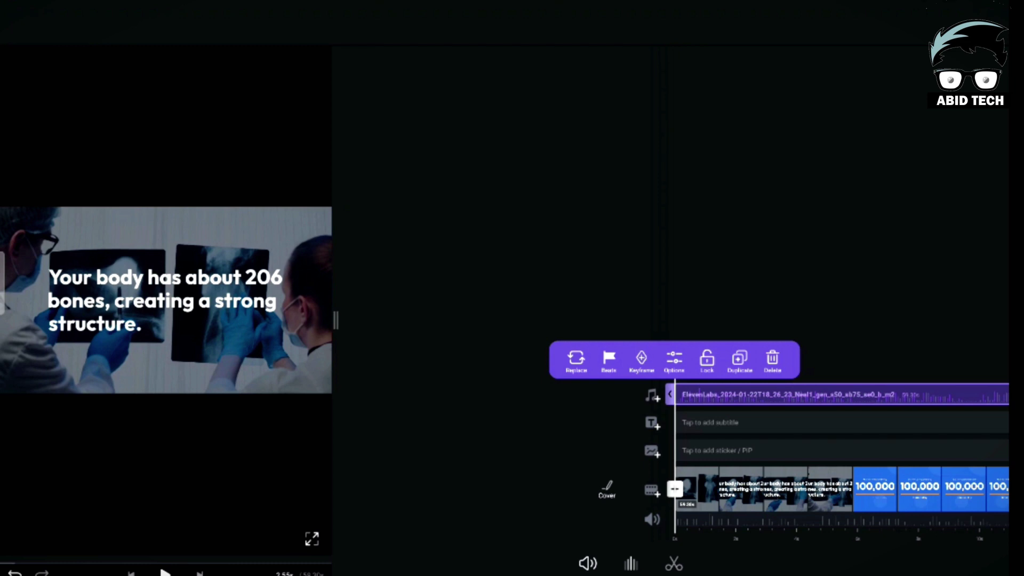
Mute the video track's original sound and play the edit back with only the voiceover
left_click(808, 486)
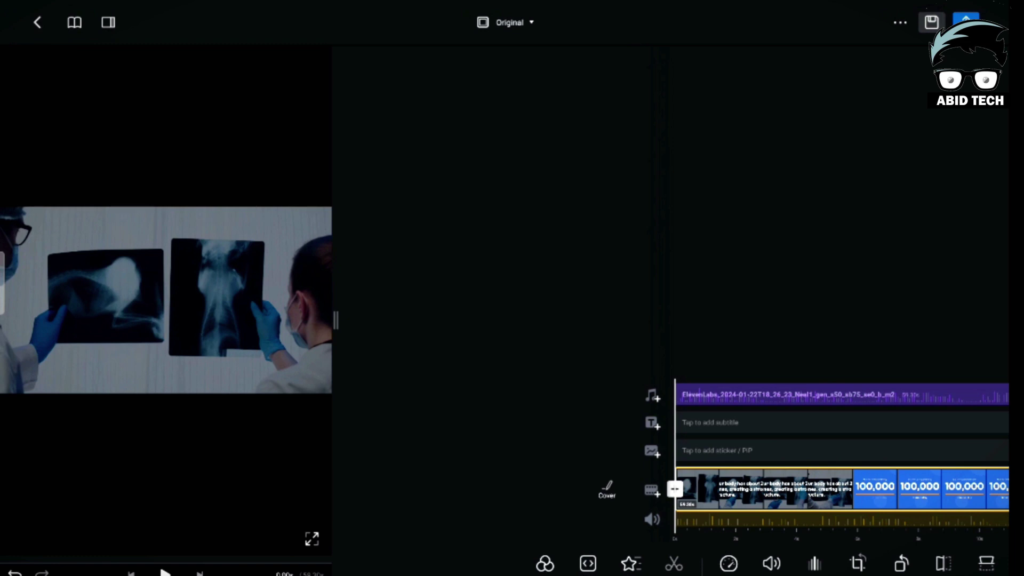
left_click(652, 518)
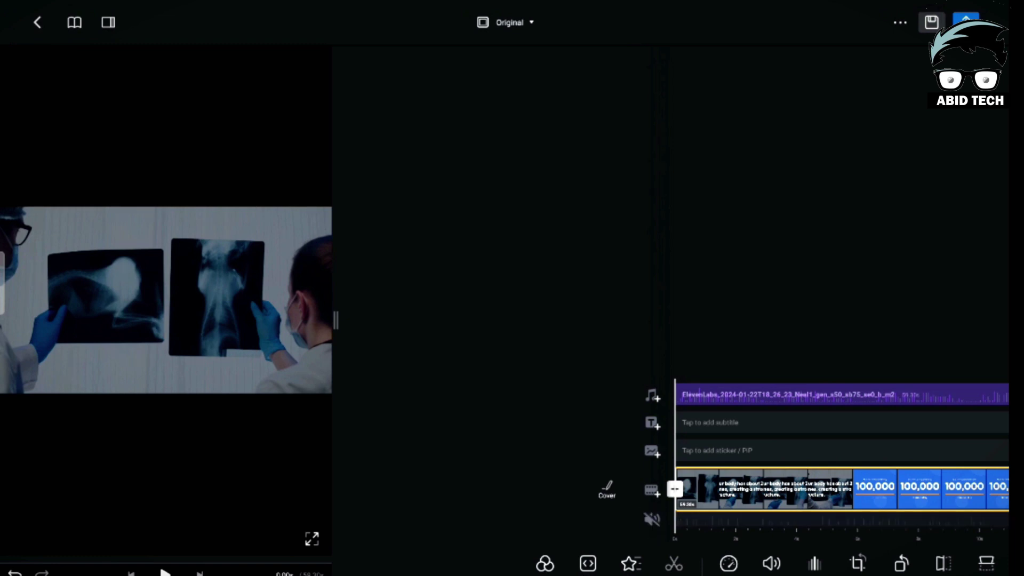
left_click(164, 573)
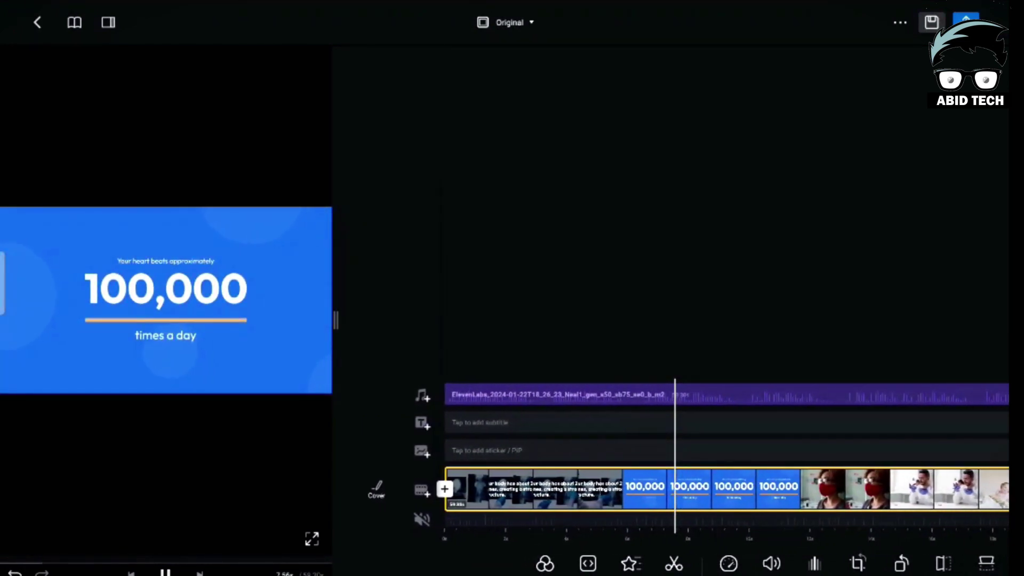
key("space")
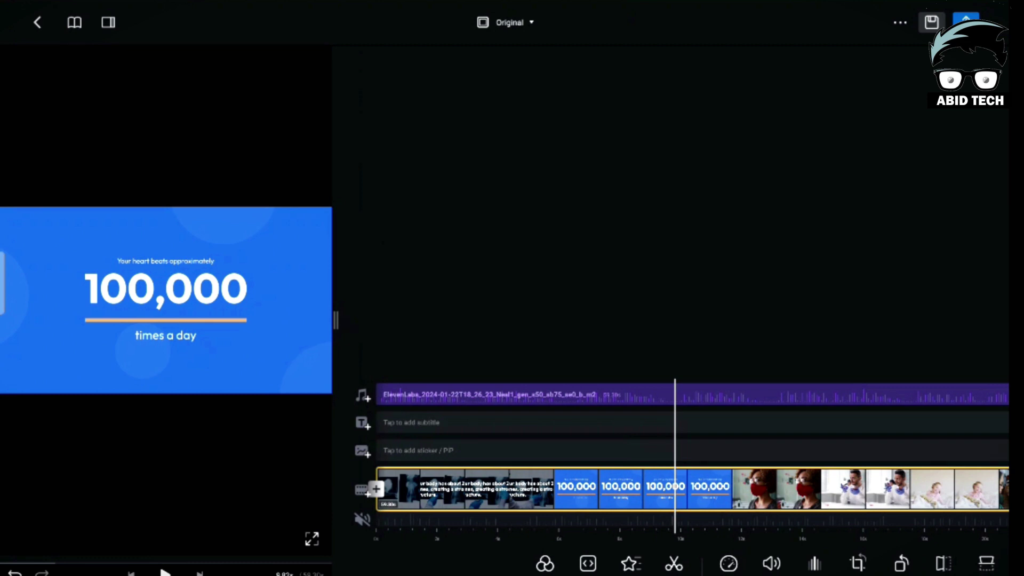
Export the video with the Auto setting at 720p and 30fps
left_click(966, 22)
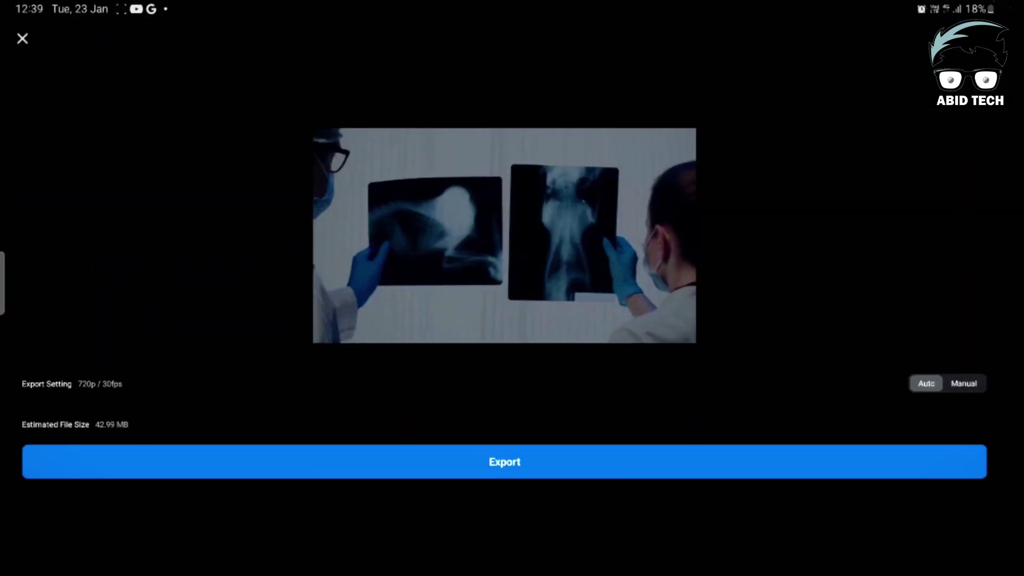
left_click(546, 462)
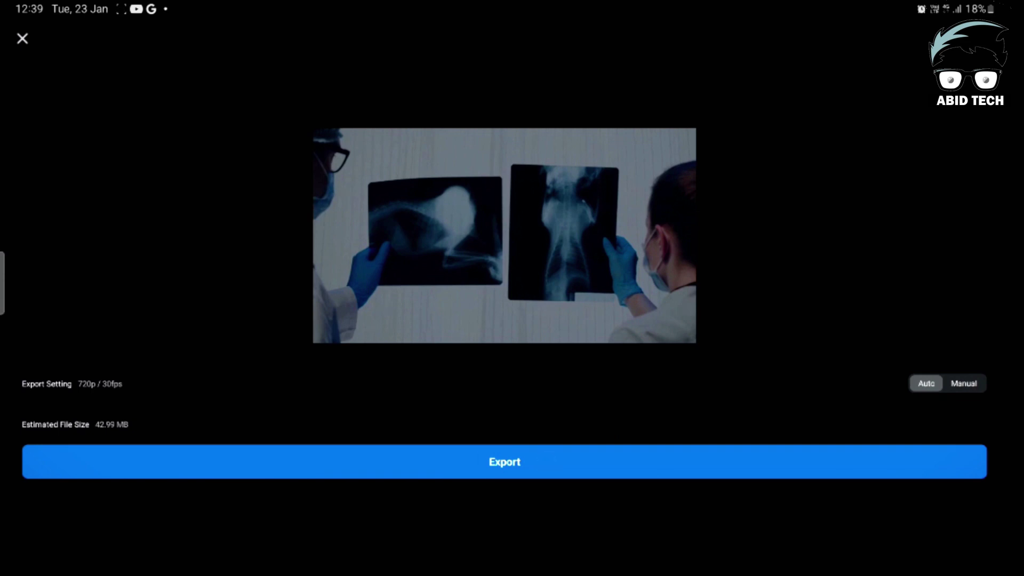